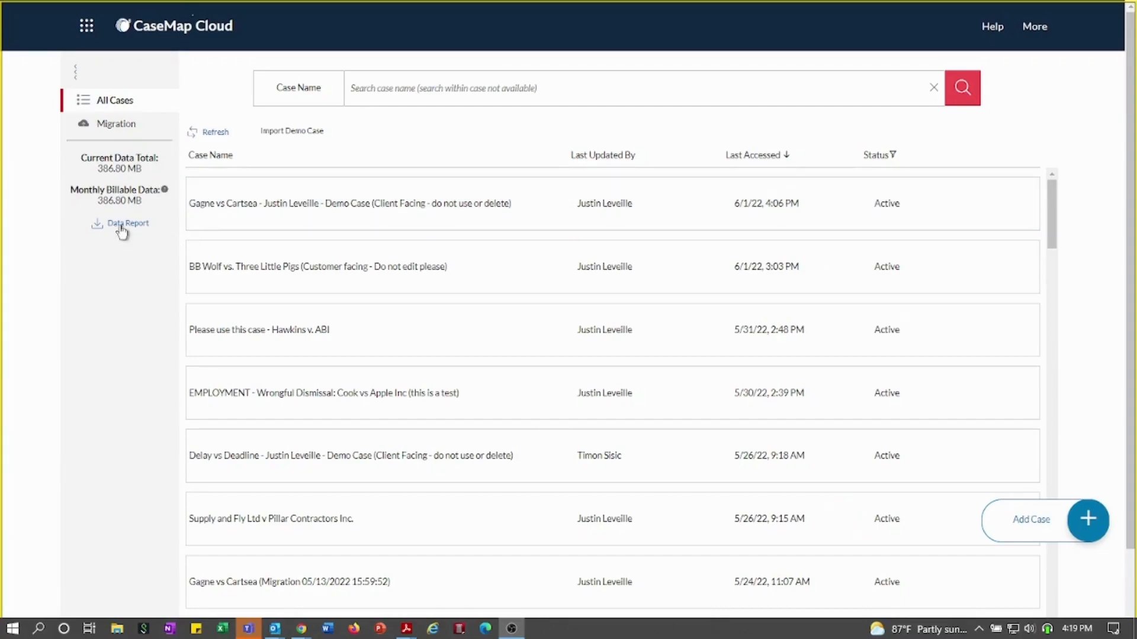
Switch to Adobe Acrobat Reader, review the Data Usage Report, and return to CaseMap Cloud
{"action": "key", "text": "alt+Tab"}
{"action": "key", "text": "Tab"}
{"action": "key", "text": "Tab"}
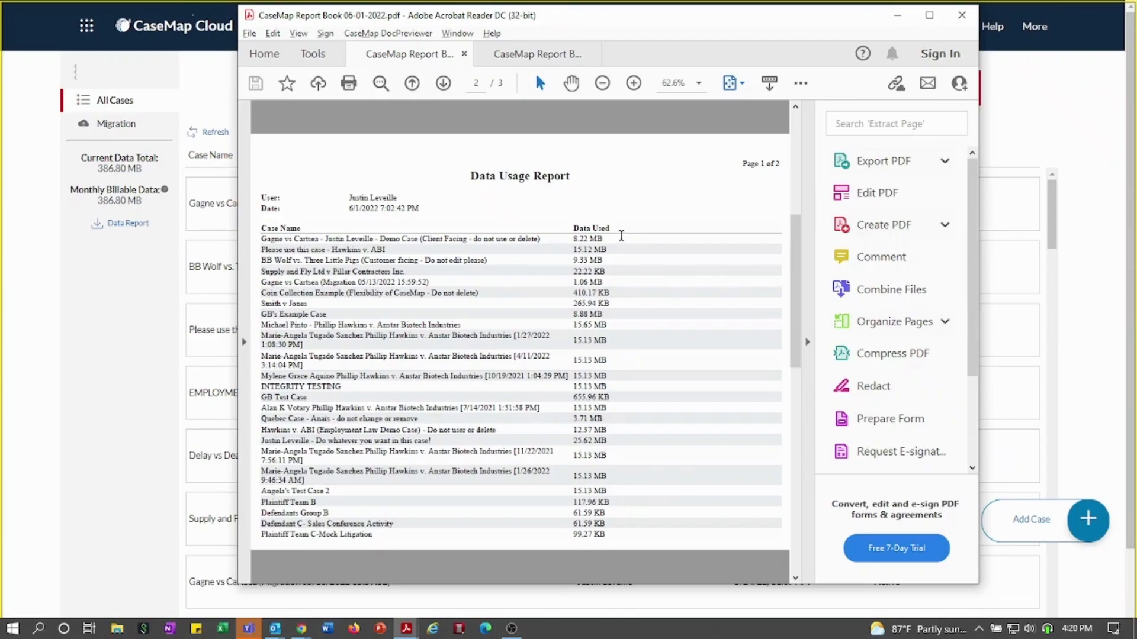
{"action": "key", "text": "alt+F4"}
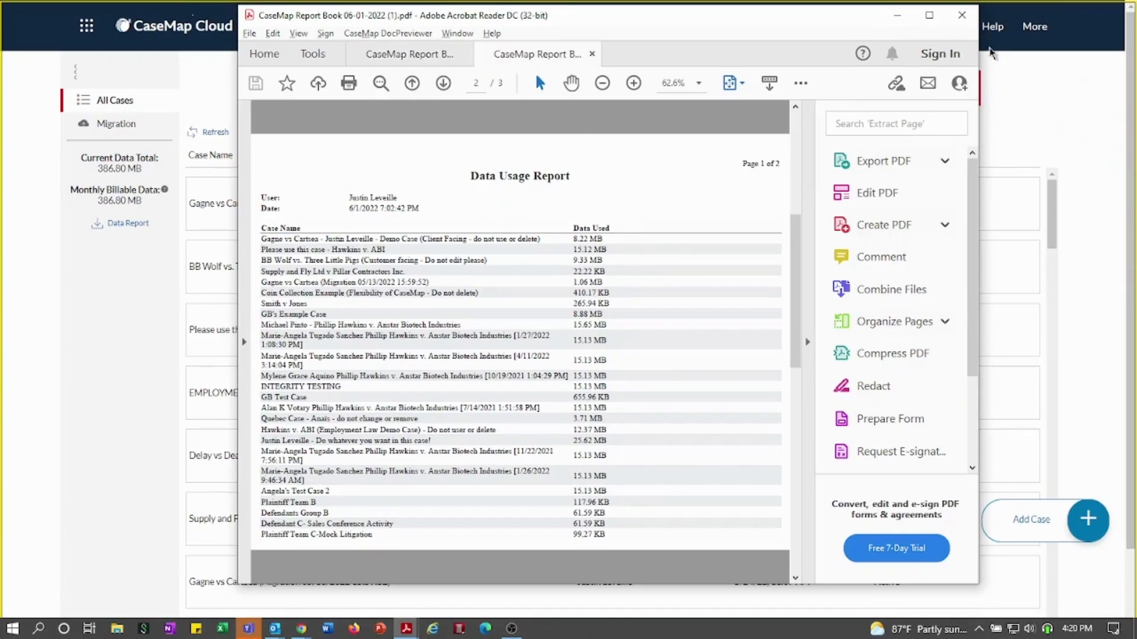
{"action": "left_click", "coordinate": [1041, 29]}
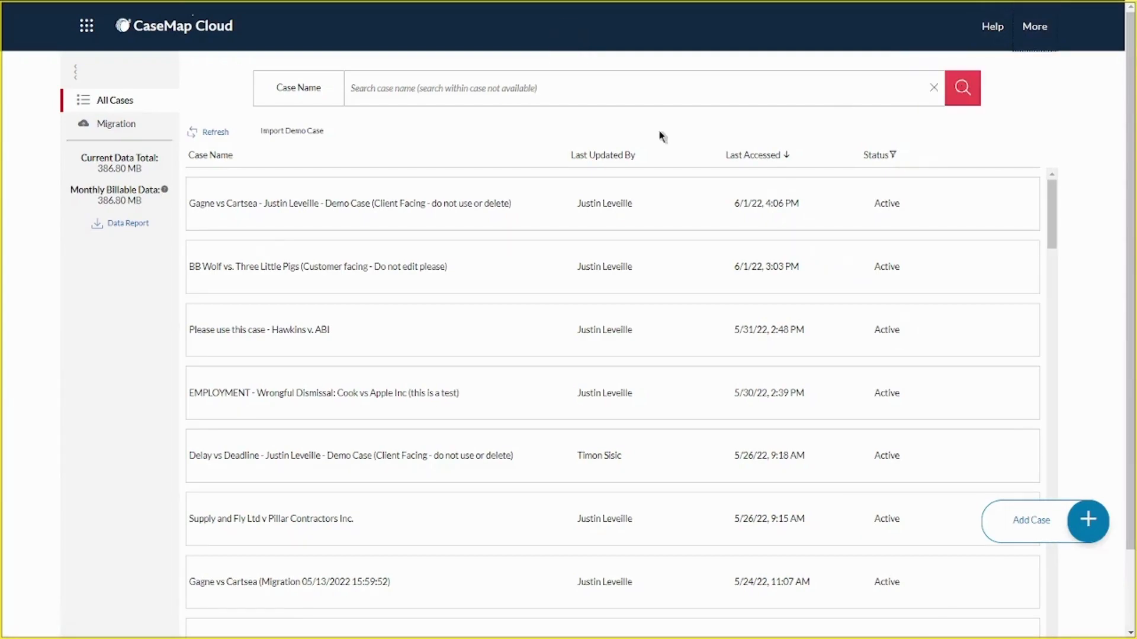
Switch to the LexisNexis Live Chat Support page and review its support request form for CaseMap Cloud
{"action": "key", "text": "alt+Tab"}
{"action": "key", "text": "alt+Tab"}
{"action": "key", "text": "alt+Tab"}
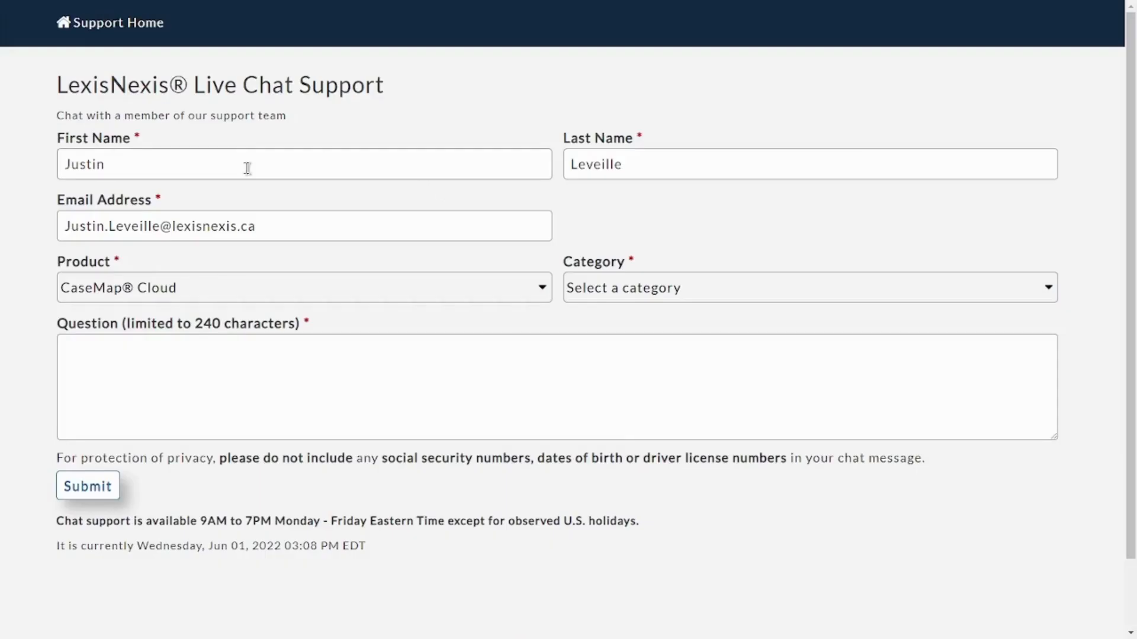
{"action": "left_click", "coordinate": [292, 386]}
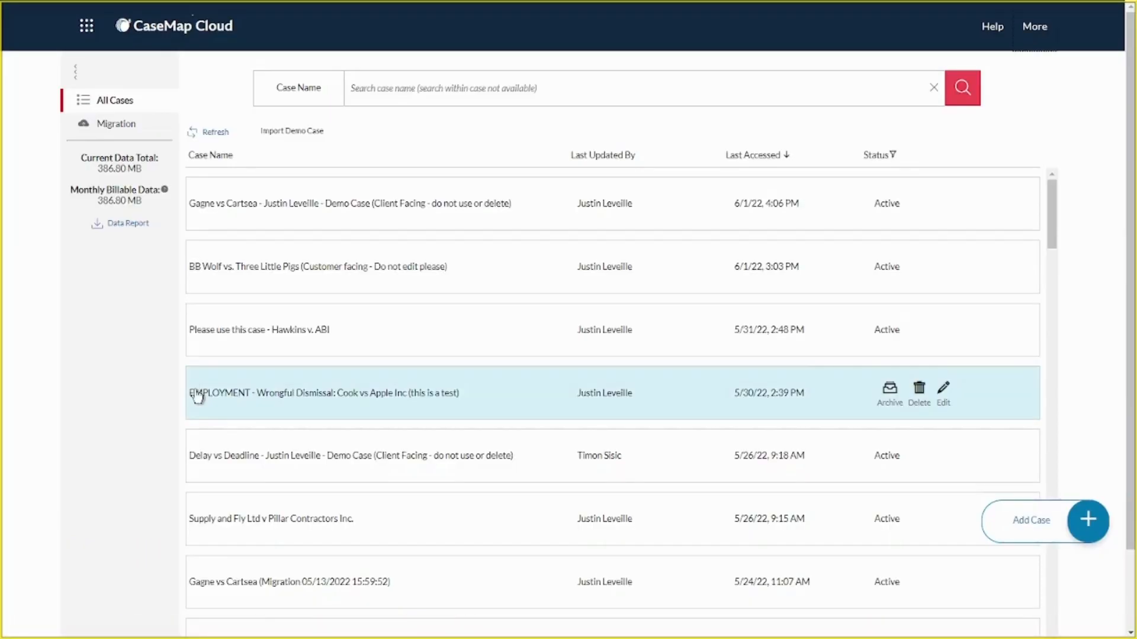
View the case migration page and return to the list of all cases
{"action": "left_click", "coordinate": [116, 124]}
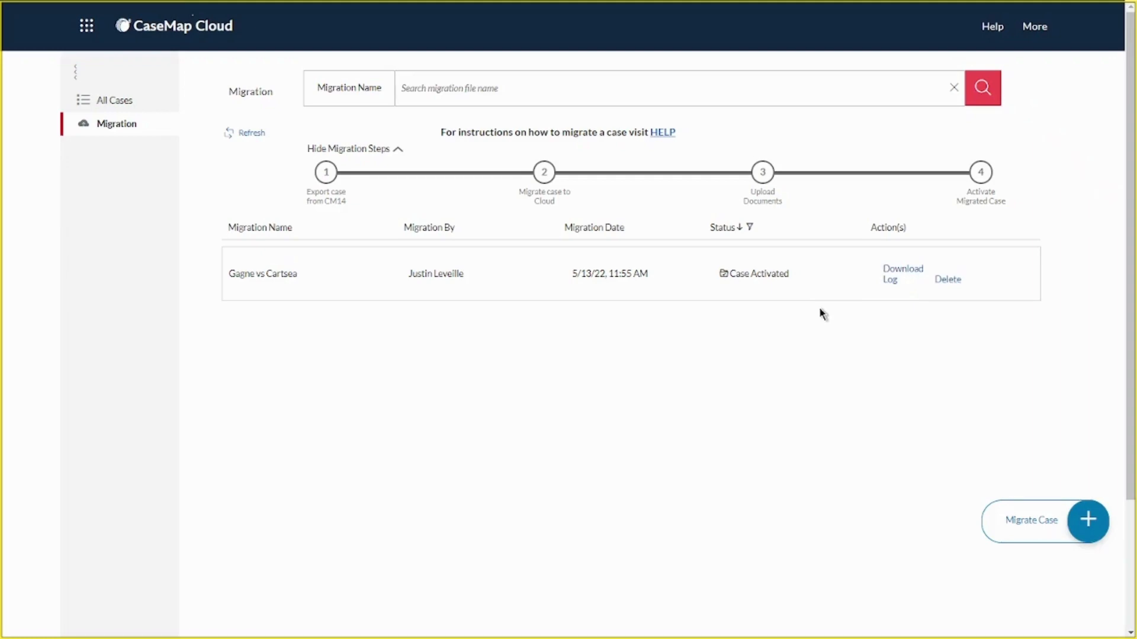
{"action": "left_click", "coordinate": [112, 102]}
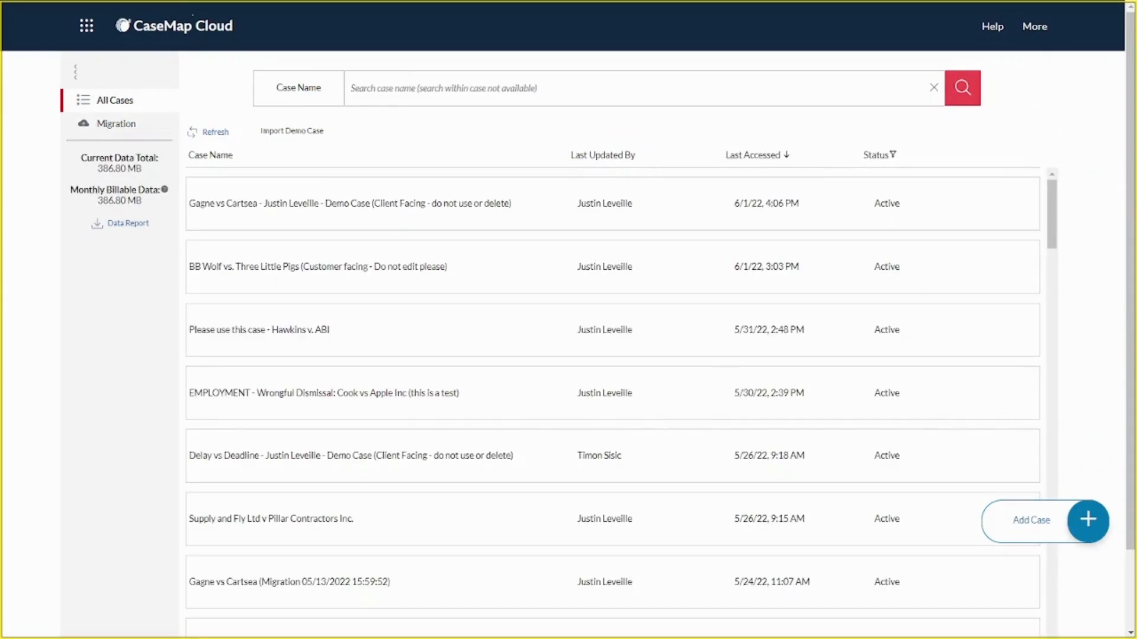
Open the facts of the most recently accessed demo case and select the facts dated 04/15/2021, 05/20/2020, 02/10/2020 and 12/14/2019
{"action": "left_click", "coordinate": [265, 203]}
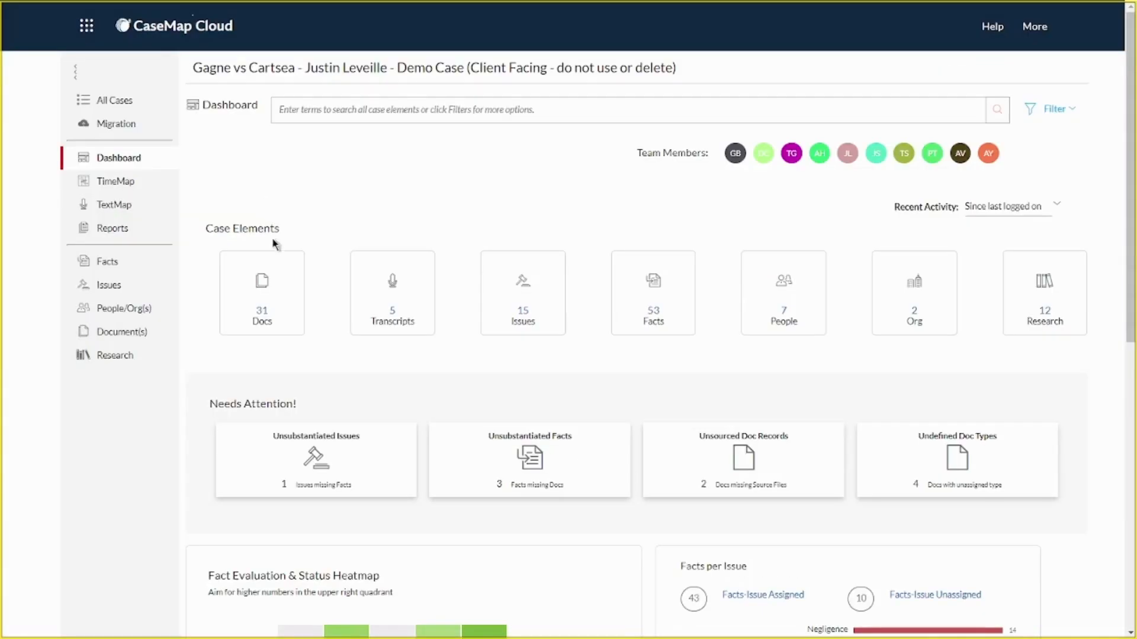
{"action": "left_click", "coordinate": [108, 264]}
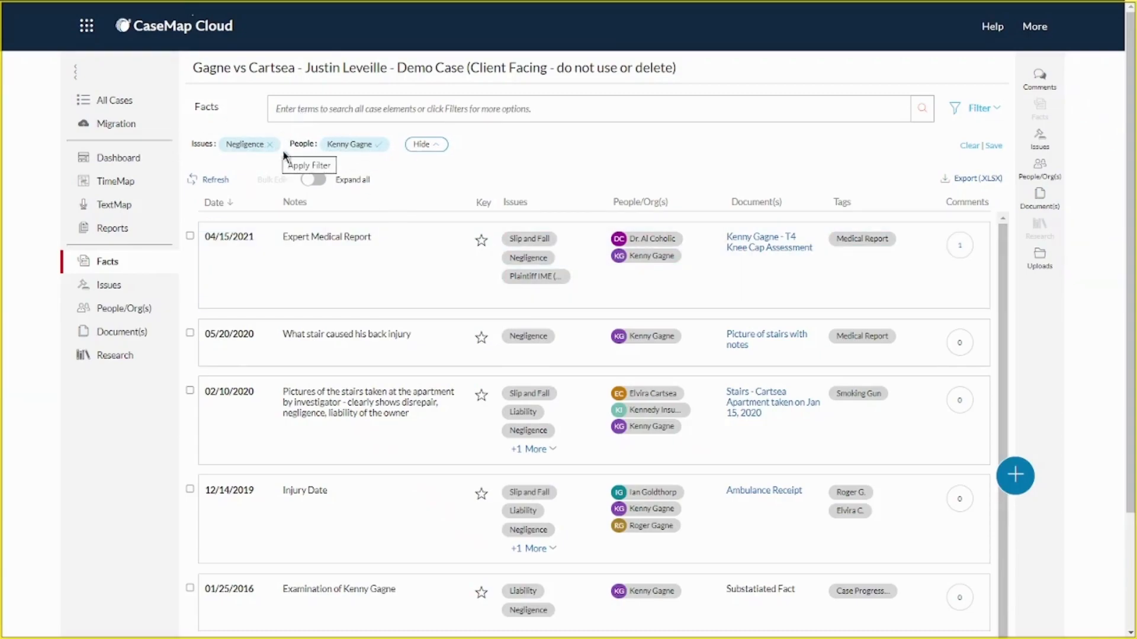
{"action": "left_click", "coordinate": [190, 236]}
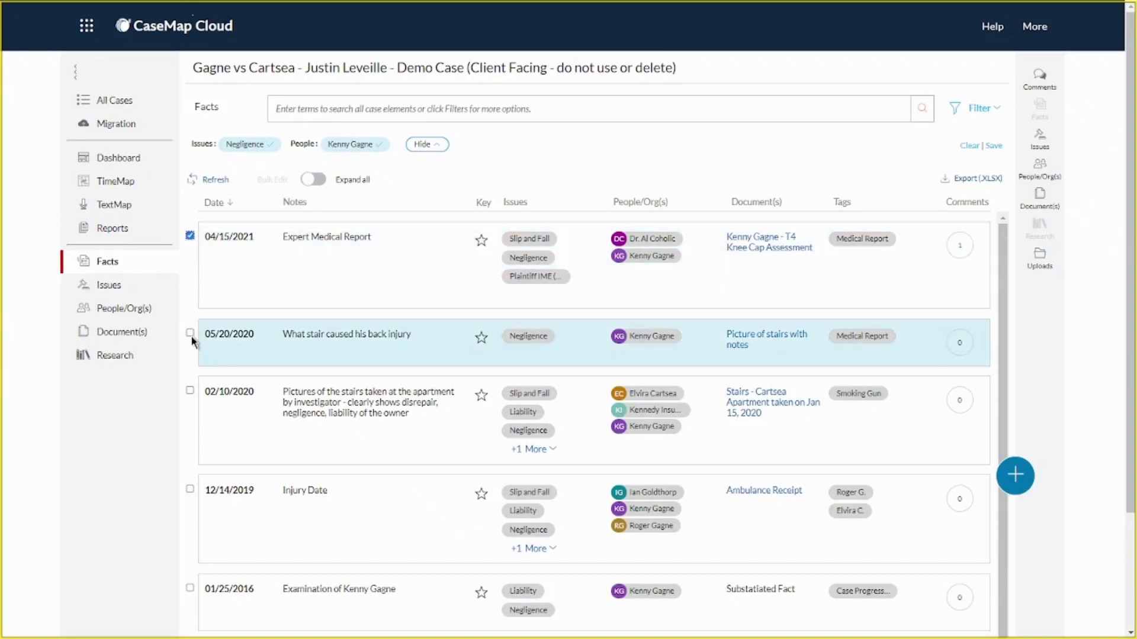
{"action": "left_click", "coordinate": [190, 333]}
{"action": "left_click", "coordinate": [190, 390]}
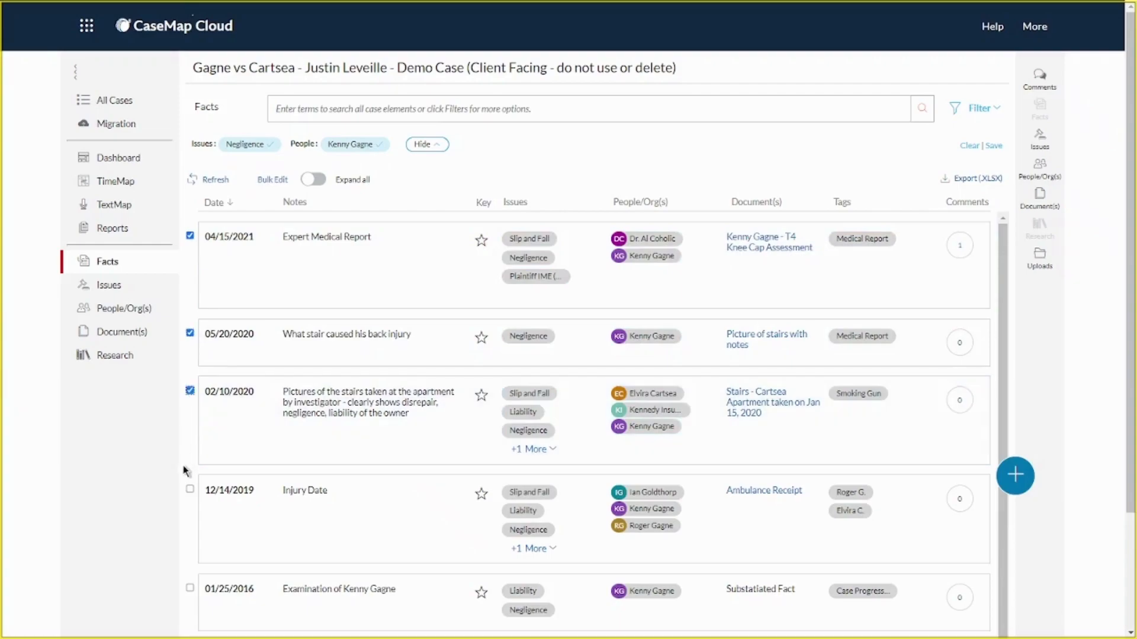
{"action": "left_click", "coordinate": [190, 491]}
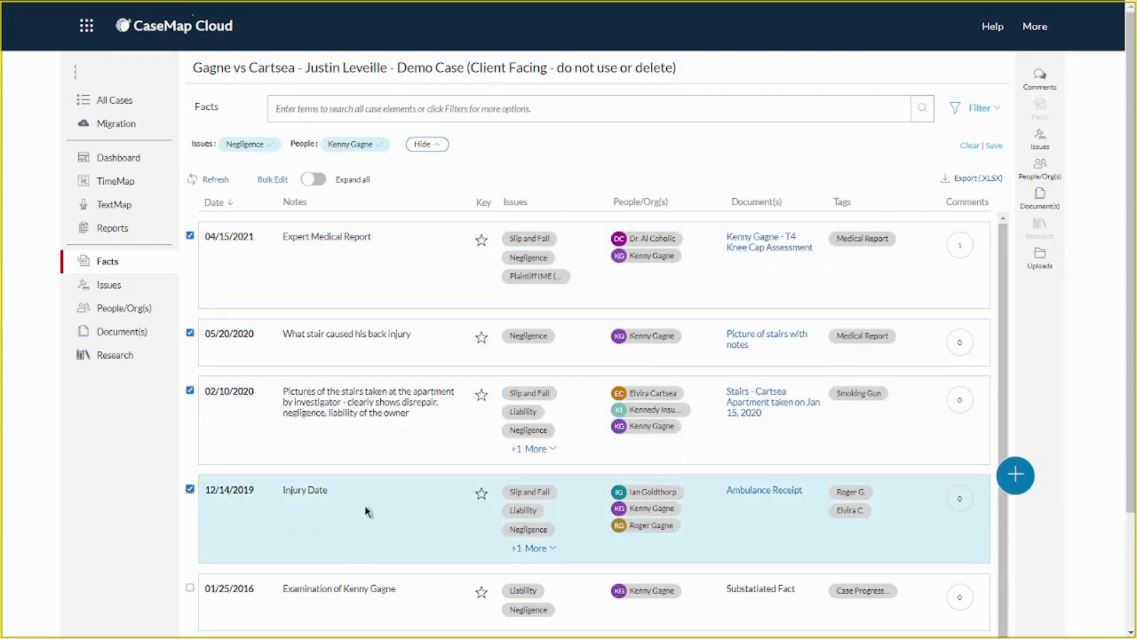
Examine the bulk edit options for the selected facts, including people, issues, organizations, documents and scoring, and close the form without saving
{"action": "left_click", "coordinate": [272, 183]}
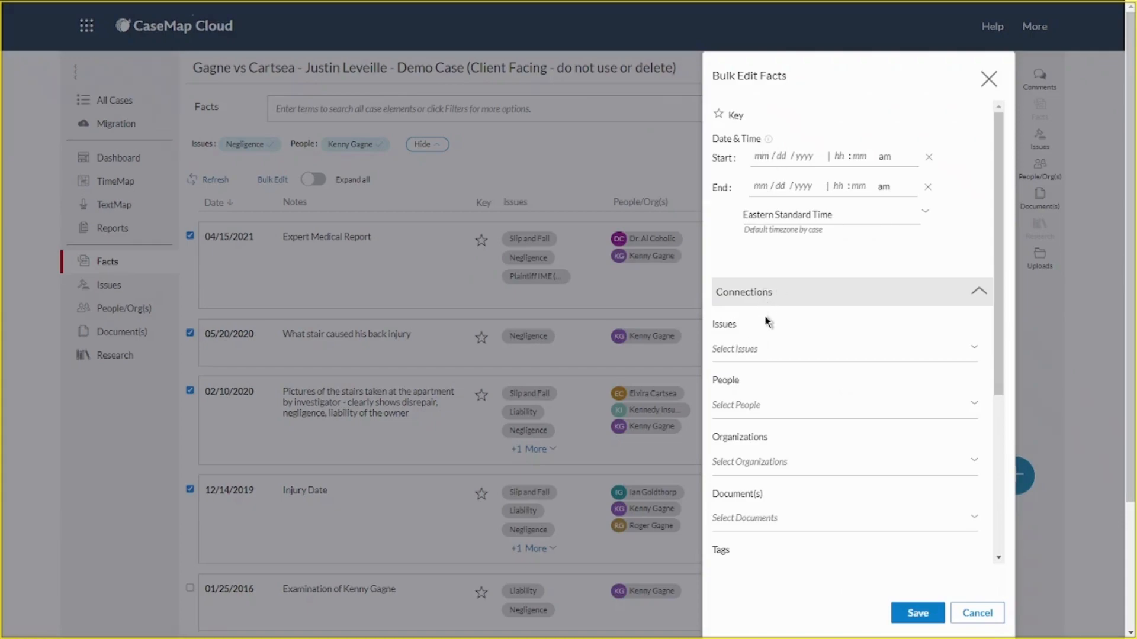
{"action": "scroll", "coordinate": [767, 322], "scroll_direction": "down", "scroll_amount": 2}
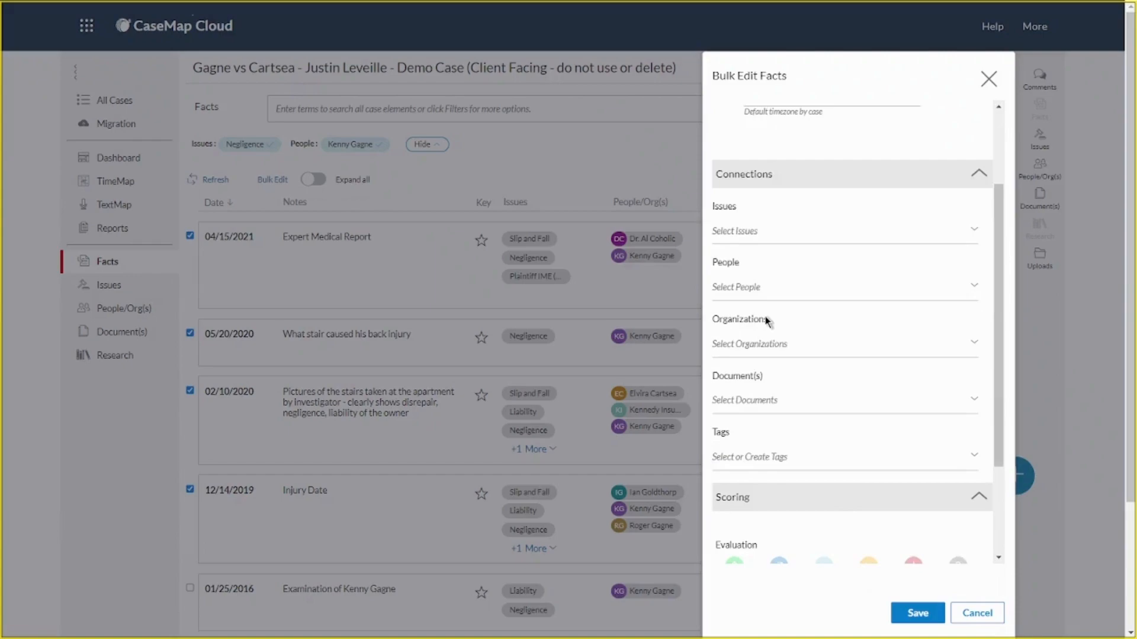
{"action": "scroll", "coordinate": [767, 321], "scroll_direction": "down", "scroll_amount": 2}
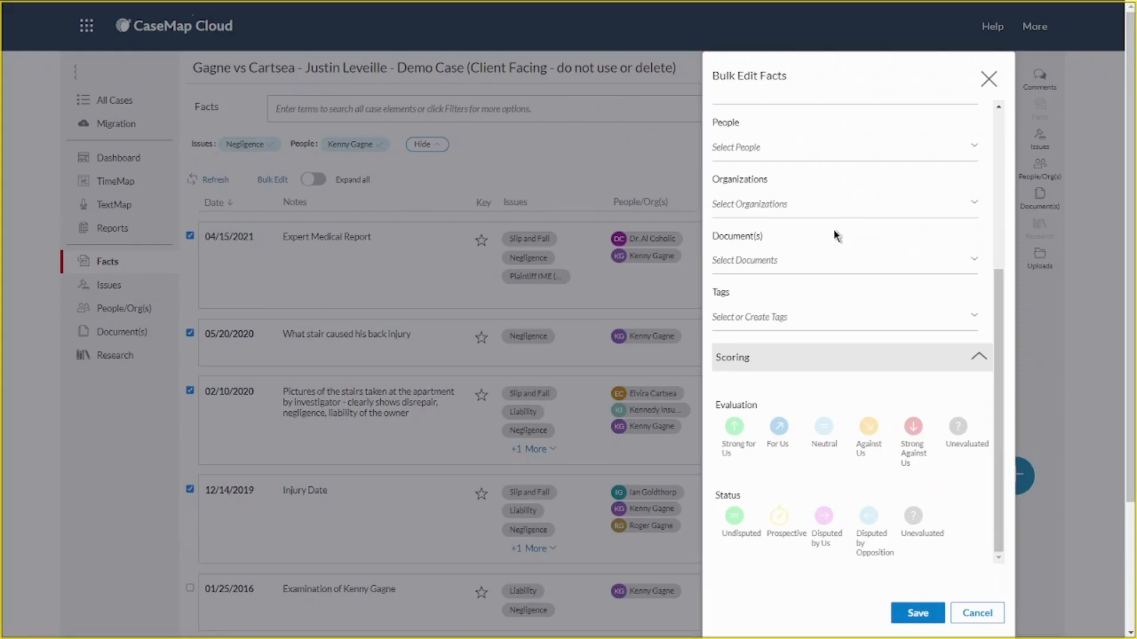
{"action": "left_click", "coordinate": [976, 148]}
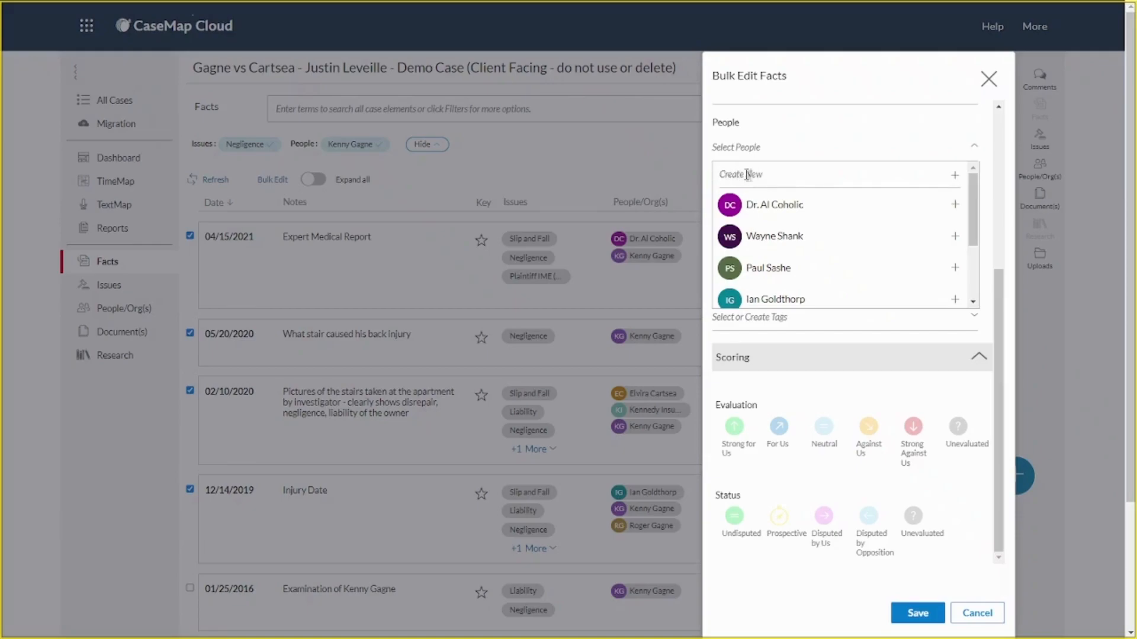
{"action": "left_click", "coordinate": [974, 148]}
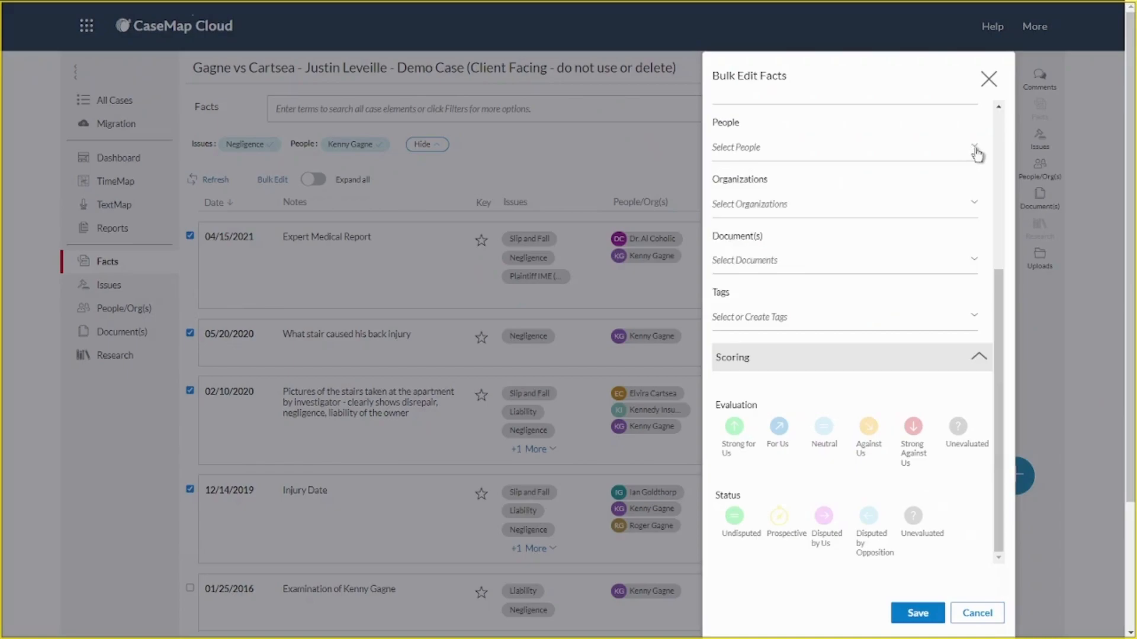
{"action": "scroll", "coordinate": [999, 110], "scroll_direction": "up", "scroll_amount": 1}
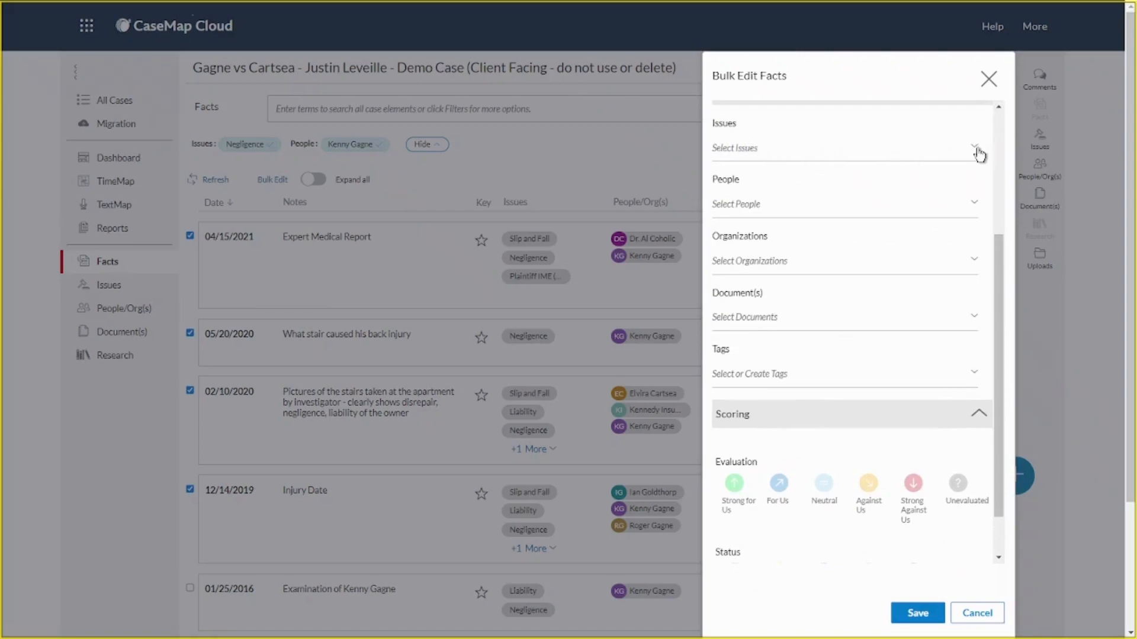
{"action": "left_click", "coordinate": [975, 148]}
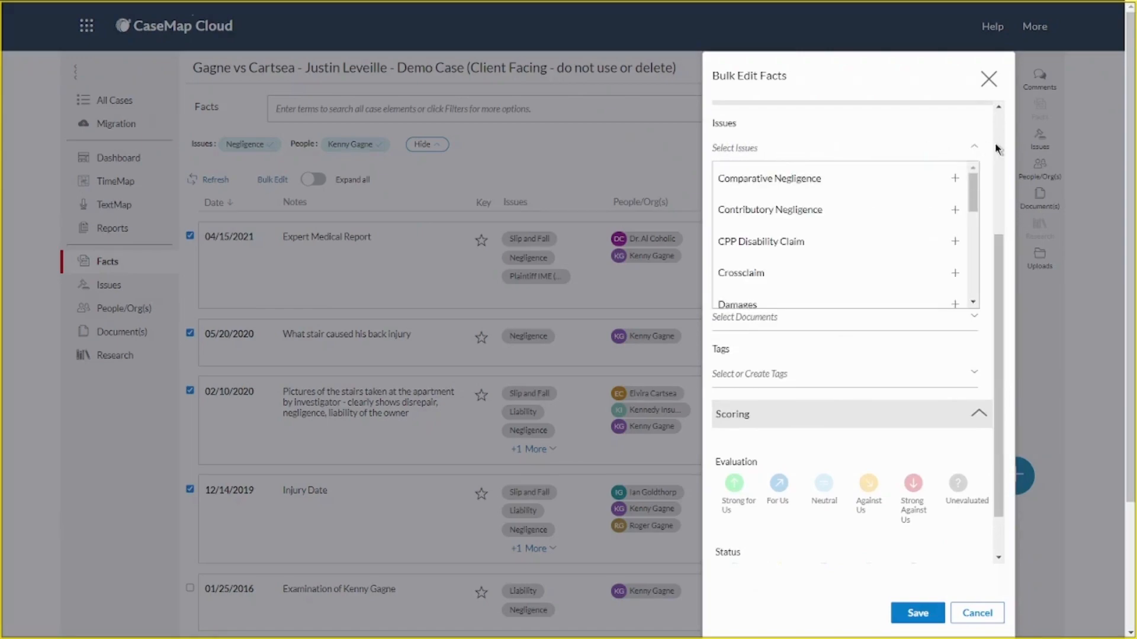
{"action": "left_click", "coordinate": [971, 148]}
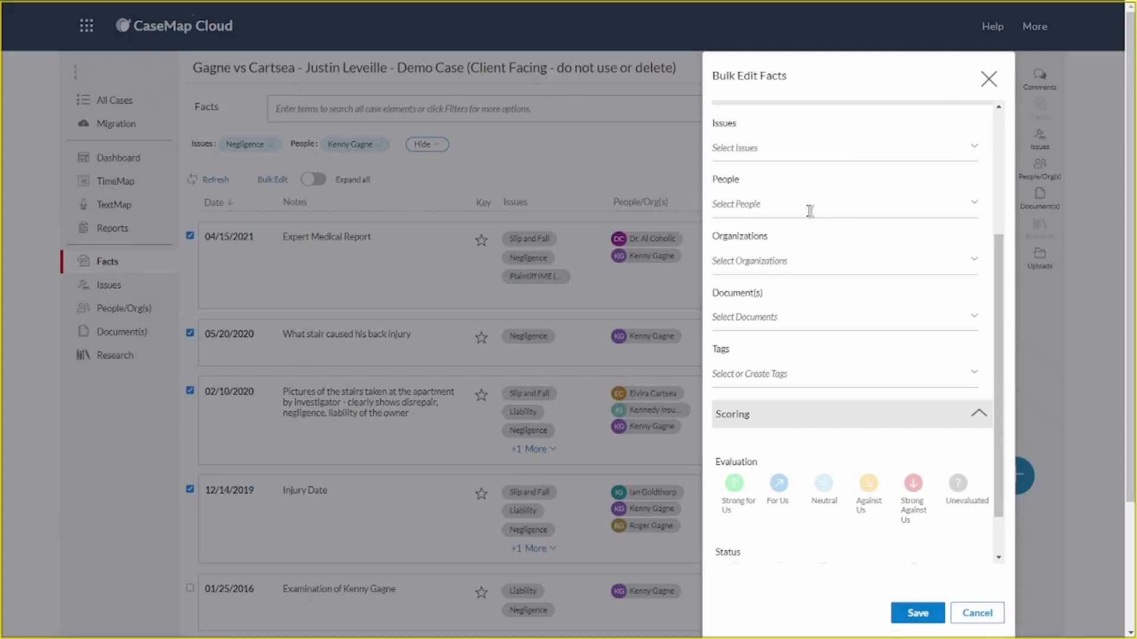
{"action": "left_click", "coordinate": [973, 259]}
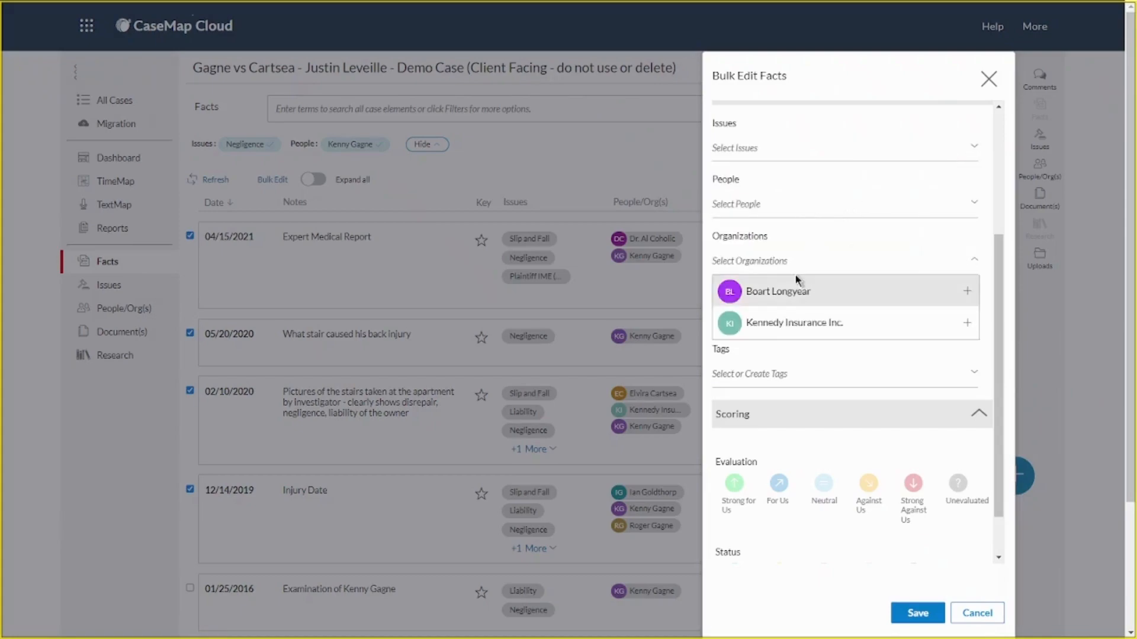
{"action": "left_click", "coordinate": [975, 261]}
{"action": "left_click", "coordinate": [780, 318]}
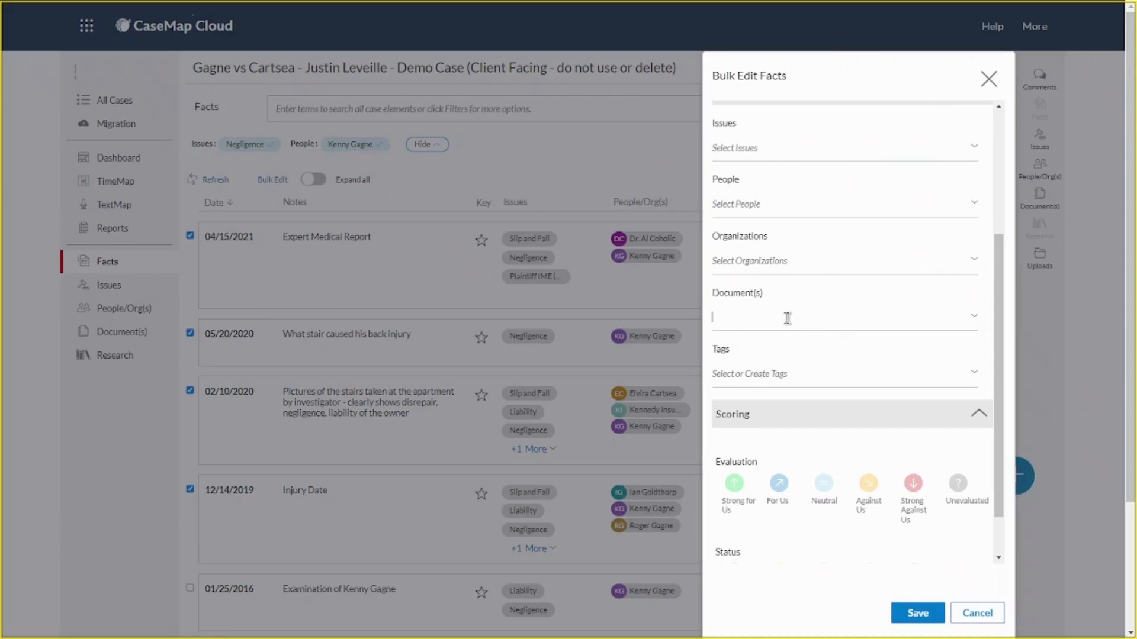
{"action": "left_click", "coordinate": [973, 322]}
{"action": "left_click", "coordinate": [976, 613]}
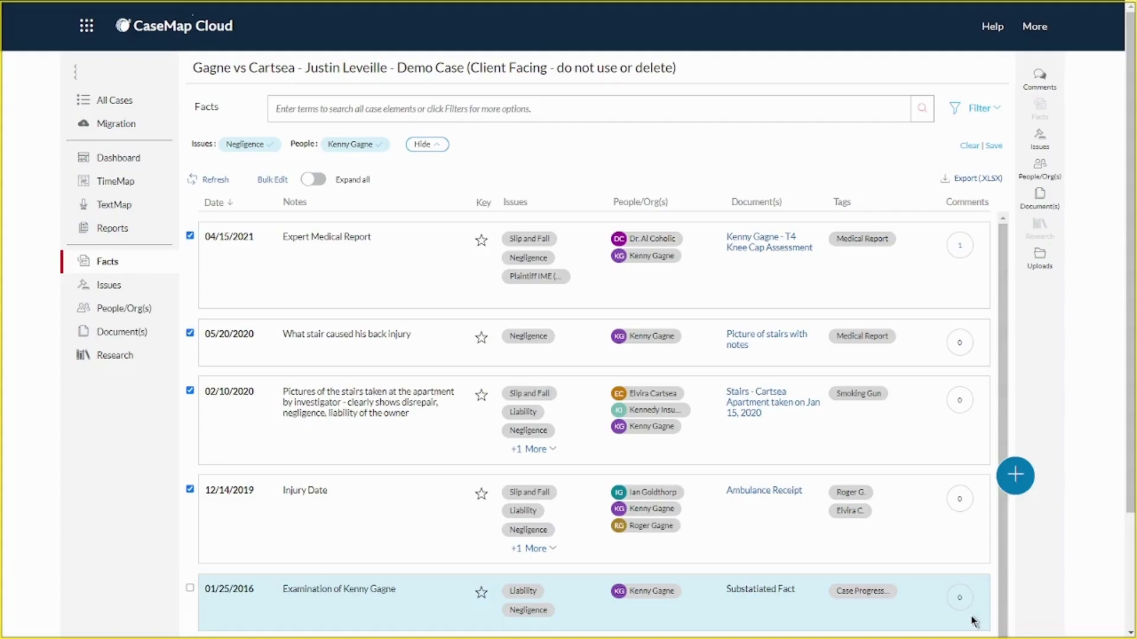
Show the case's people and organizations and view the contact details of Boart Longyear and the expert witness
{"action": "left_click", "coordinate": [116, 310]}
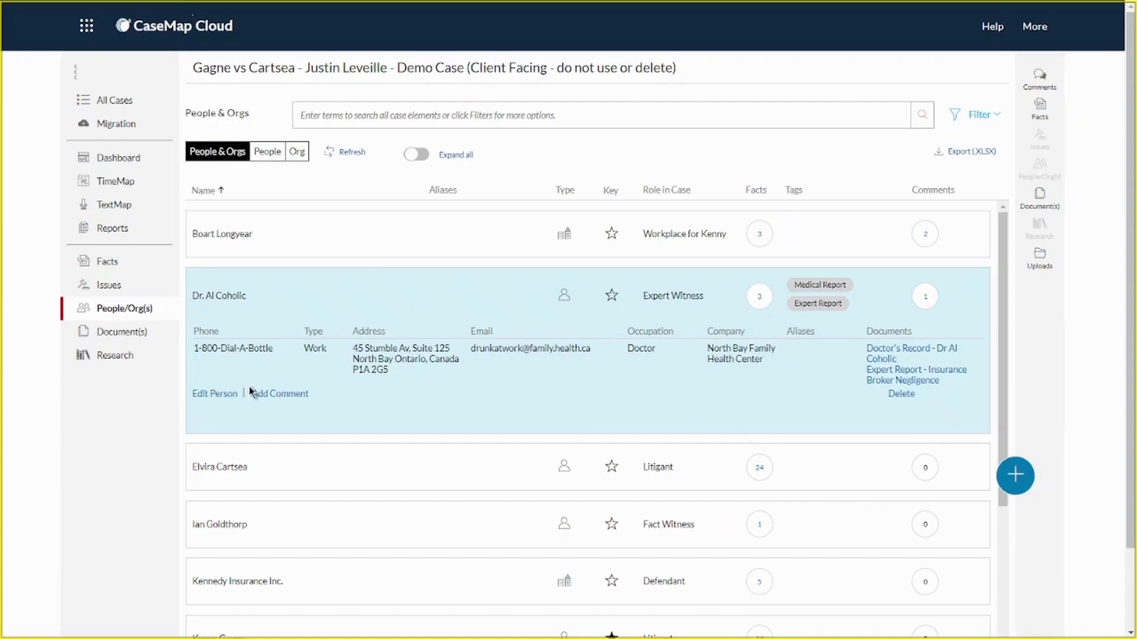
{"action": "left_click", "coordinate": [282, 233]}
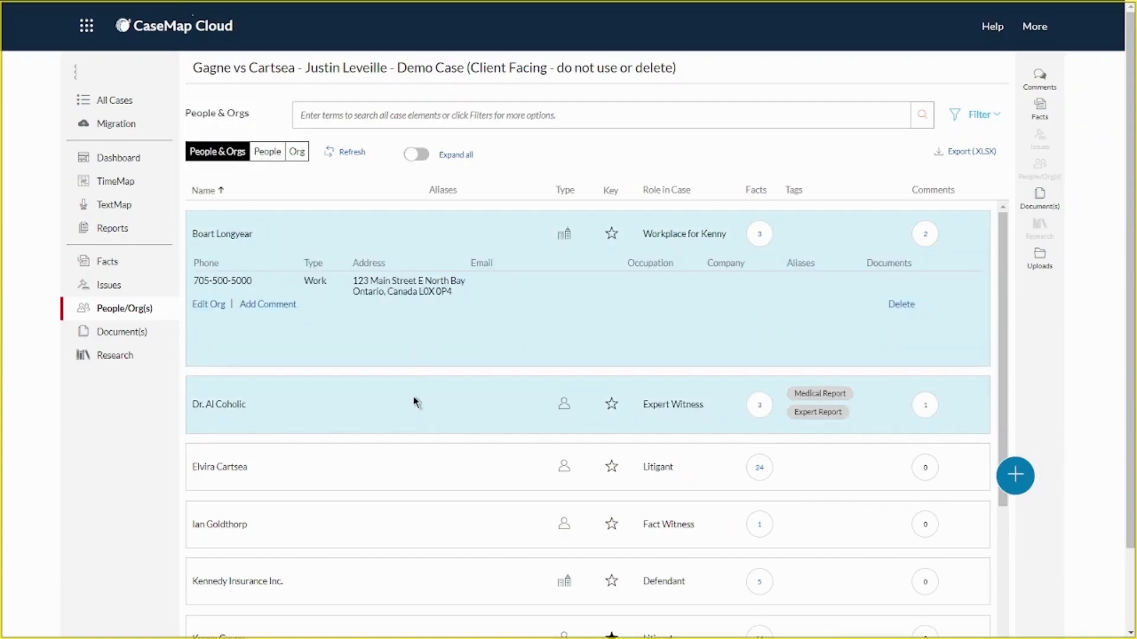
{"action": "left_click", "coordinate": [417, 403]}
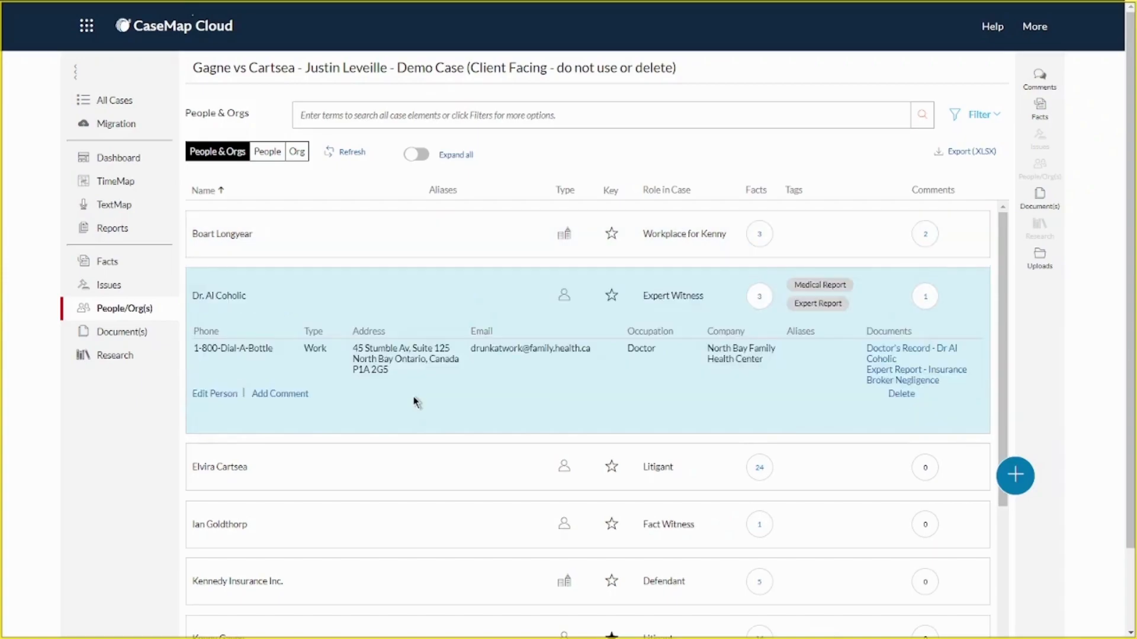
Open the expert witness's Doctor's Record document and select the patient's address text to show the options for using it
{"action": "left_click", "coordinate": [882, 357]}
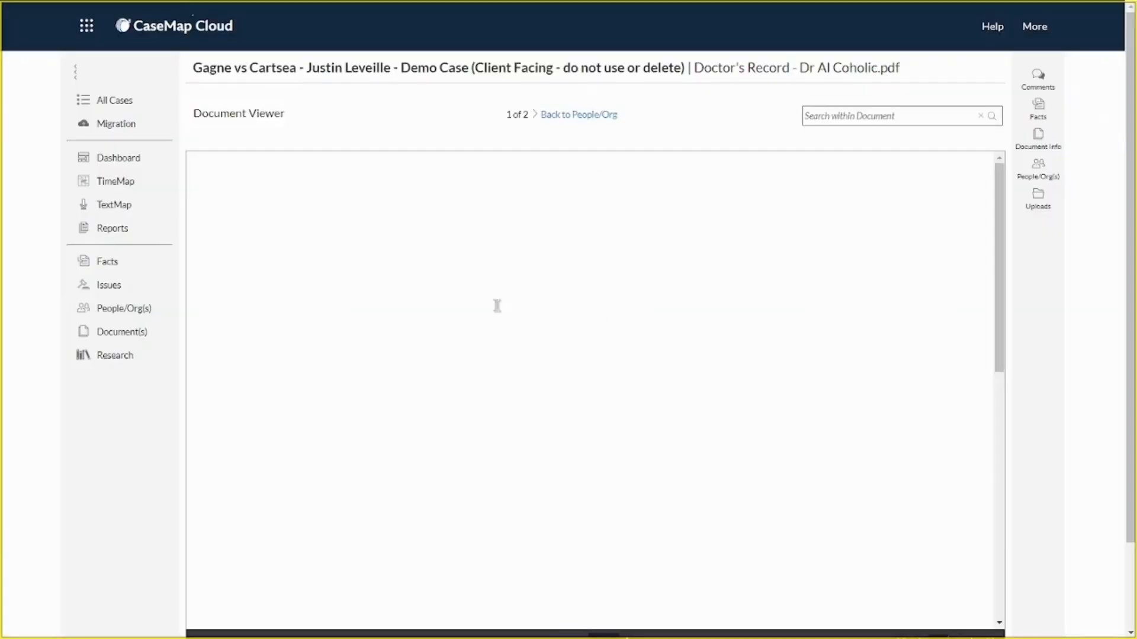
{"action": "scroll", "coordinate": [497, 305], "scroll_direction": "down", "scroll_amount": 1}
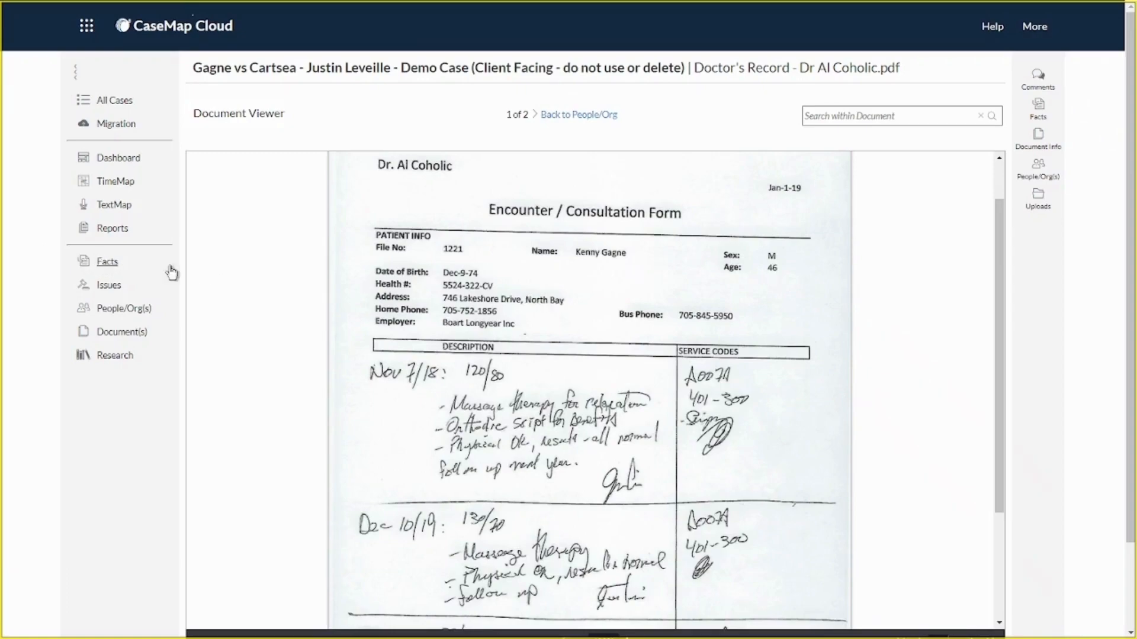
{"action": "left_click_drag", "start_coordinate": [443, 299], "coordinate": [534, 302]}
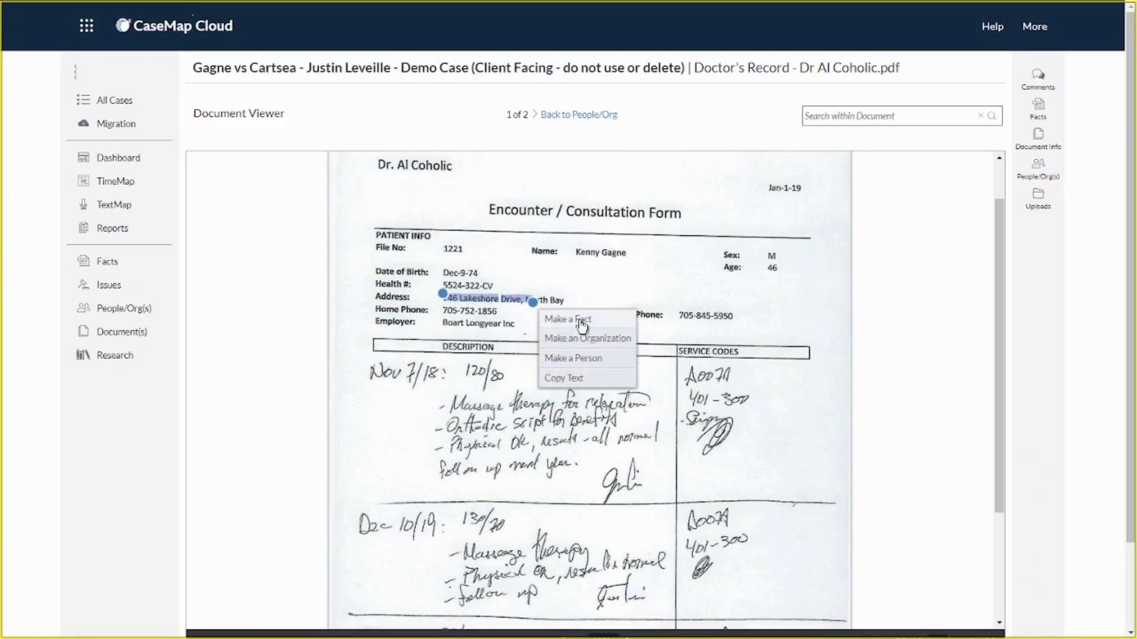
{"action": "left_click", "coordinate": [836, 115]}
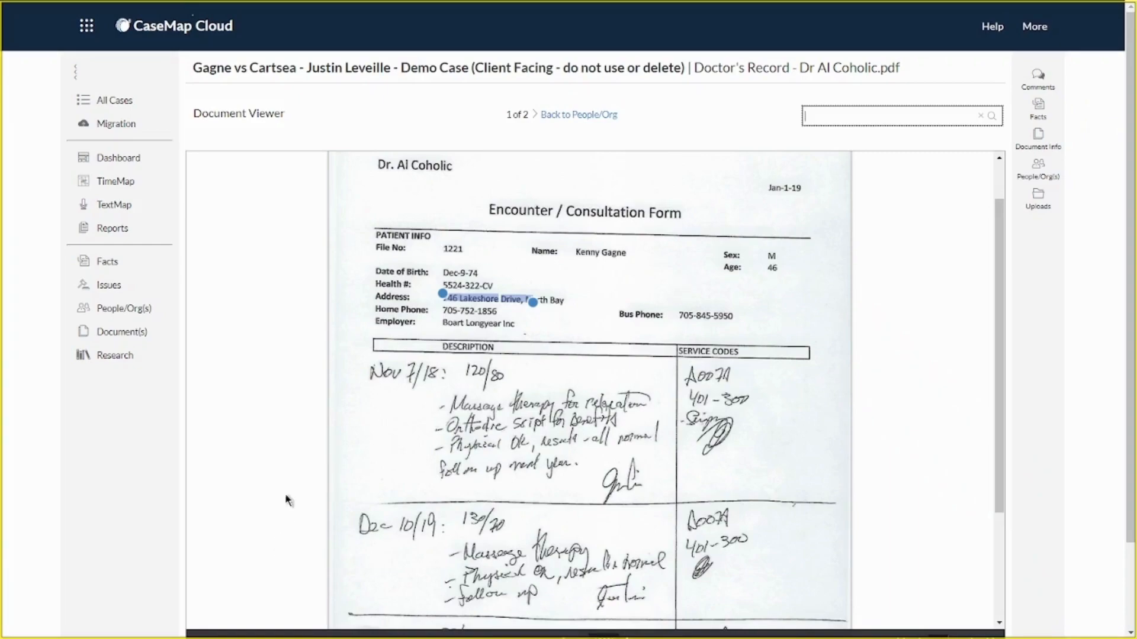
Start a new fact from the handwritten "Nov 7/18" date in the consultation form and highlight its source text
{"action": "left_click_drag", "start_coordinate": [371, 373], "coordinate": [433, 376]}
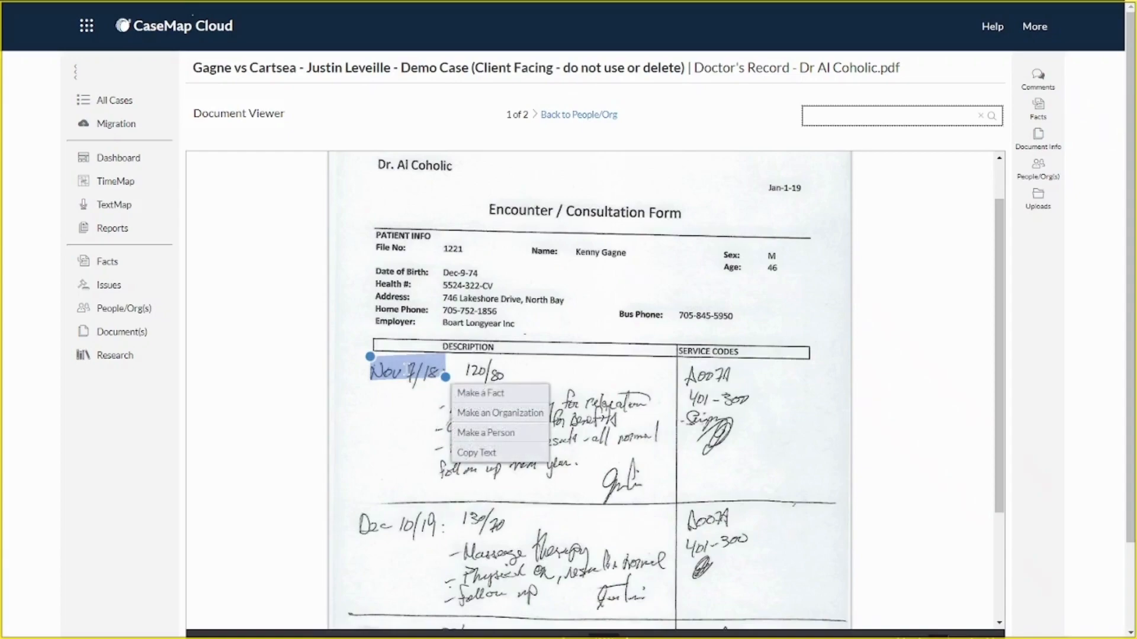
{"action": "left_click", "coordinate": [480, 393]}
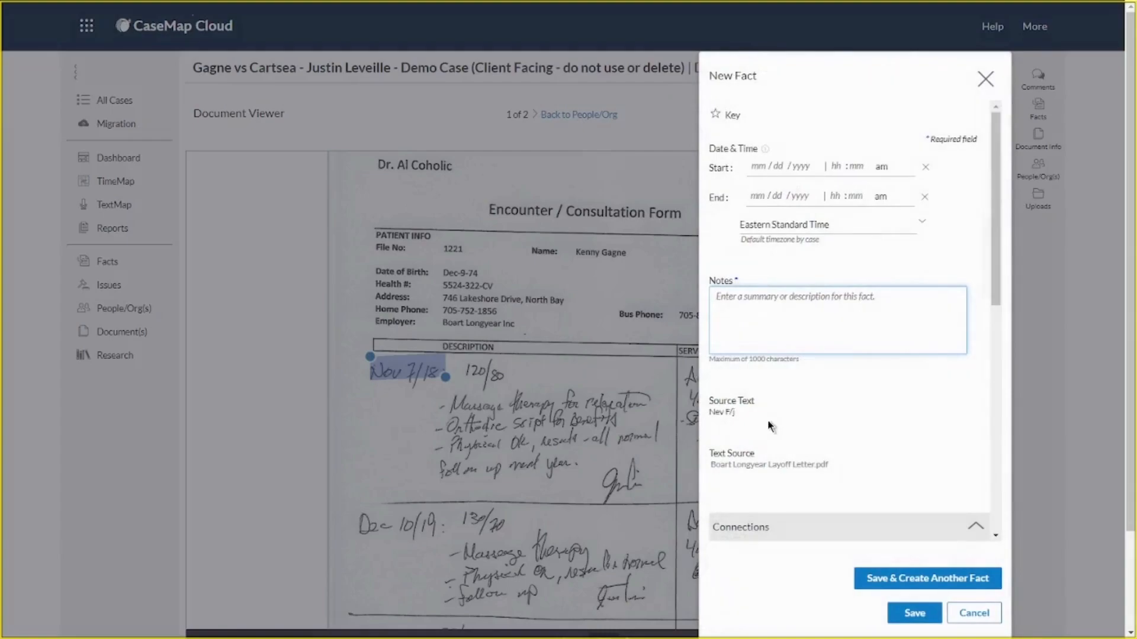
{"action": "left_click_drag", "start_coordinate": [710, 412], "coordinate": [747, 415]}
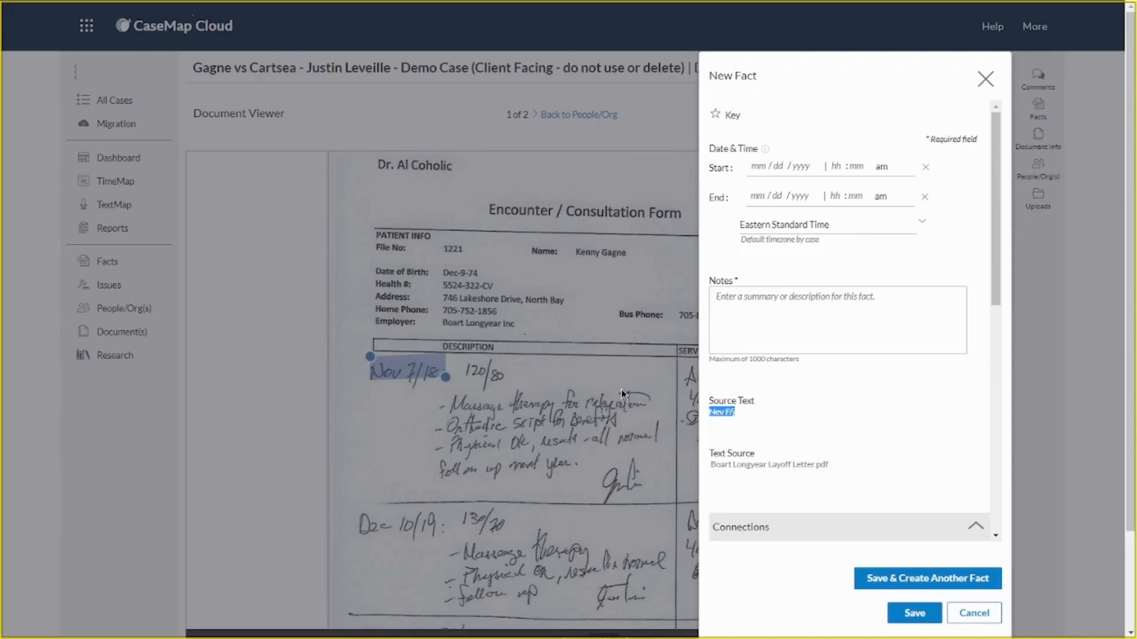
Try a few lines of filler characters in the new fact's notes, clear them and discard the fact
{"action": "left_click", "coordinate": [753, 312]}
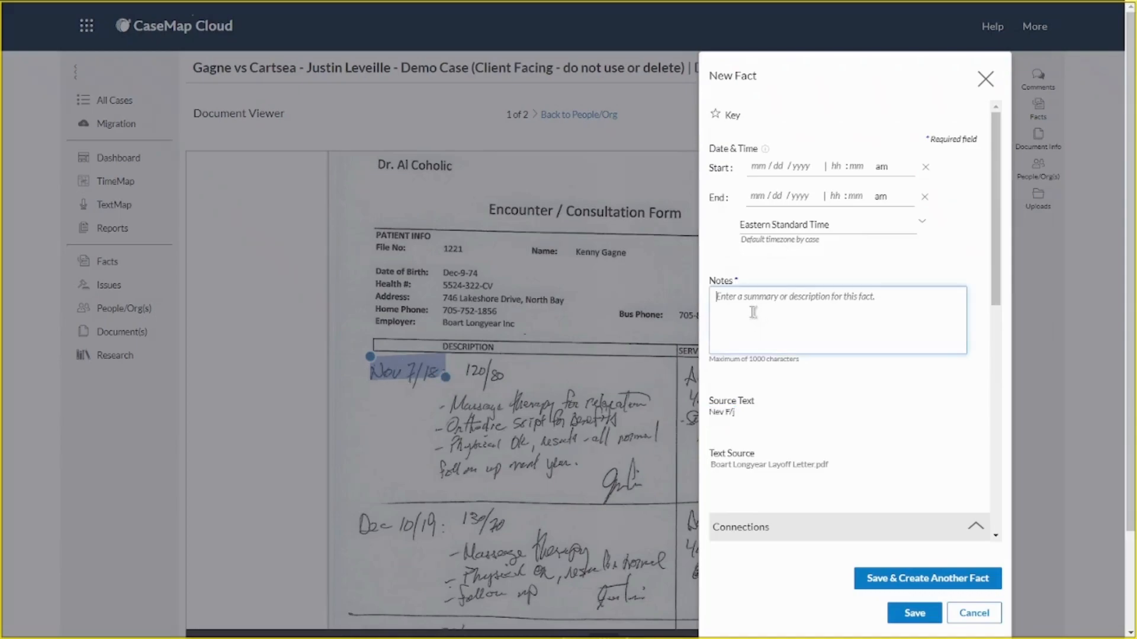
{"action": "type", "text": "'"}
{"action": "key", "text": "Return"}
{"action": "type", "text": ";"}
{"action": "key", "text": "Return"}
{"action": "type", "text": ";l"}
{"action": "key", "text": "Return"}
{"action": "type", "text": "';l'"}
{"action": "left_click_drag", "start_coordinate": [733, 332], "coordinate": [708, 291]}
{"action": "key", "text": "BackSpace"}
{"action": "left_click", "coordinate": [970, 617]}
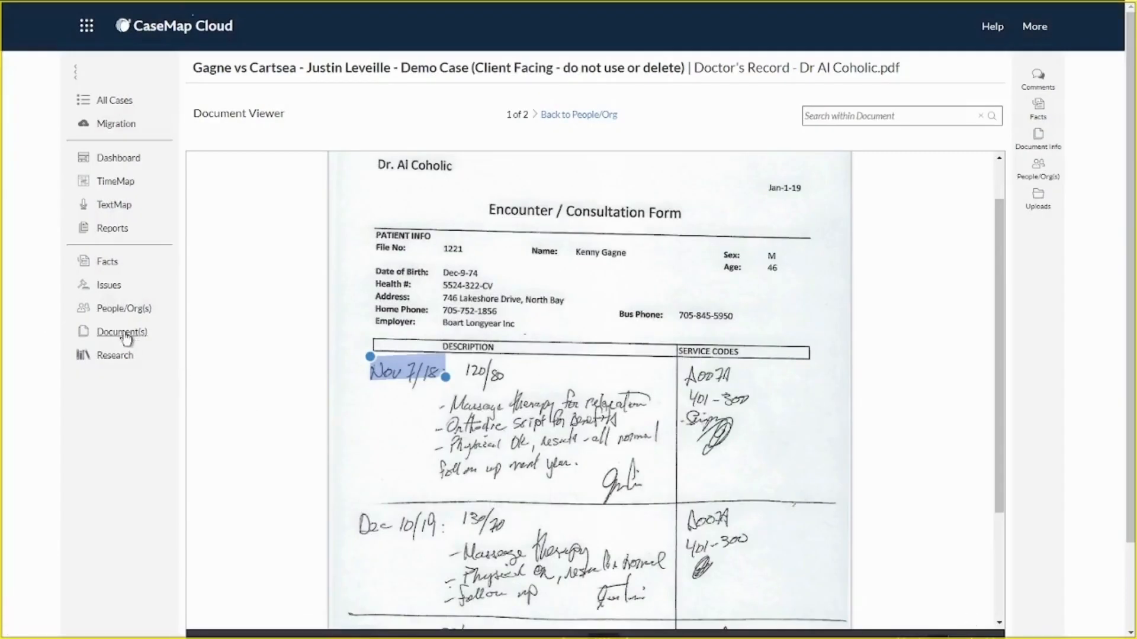
Open the case's documents and start a batch upload with Email as the document type
{"action": "left_click", "coordinate": [125, 332]}
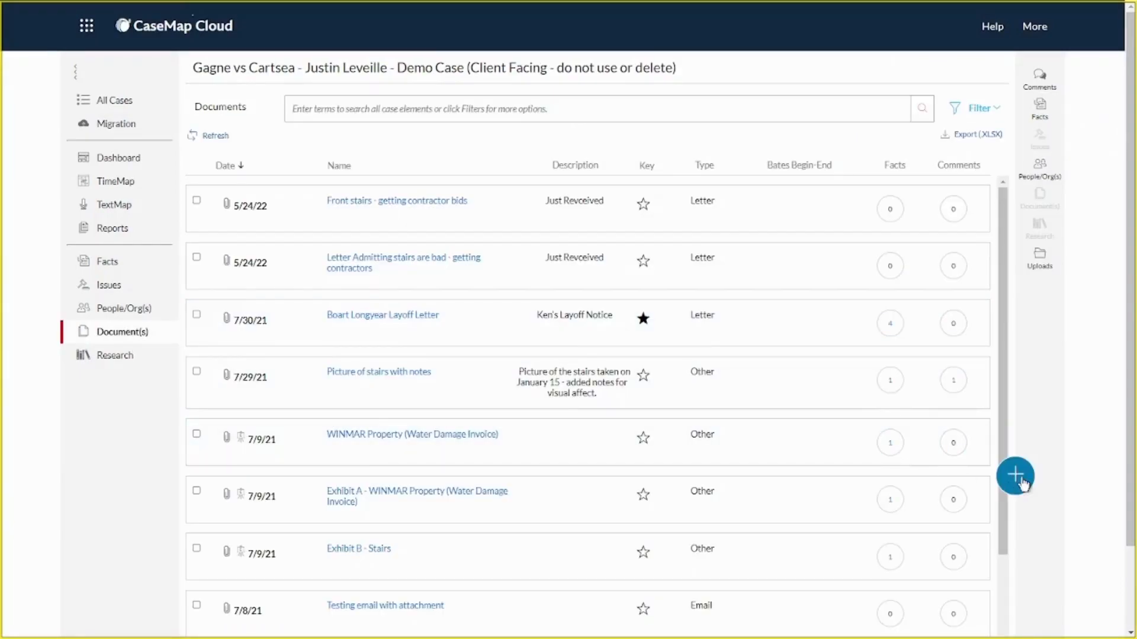
{"action": "left_click", "coordinate": [1016, 477]}
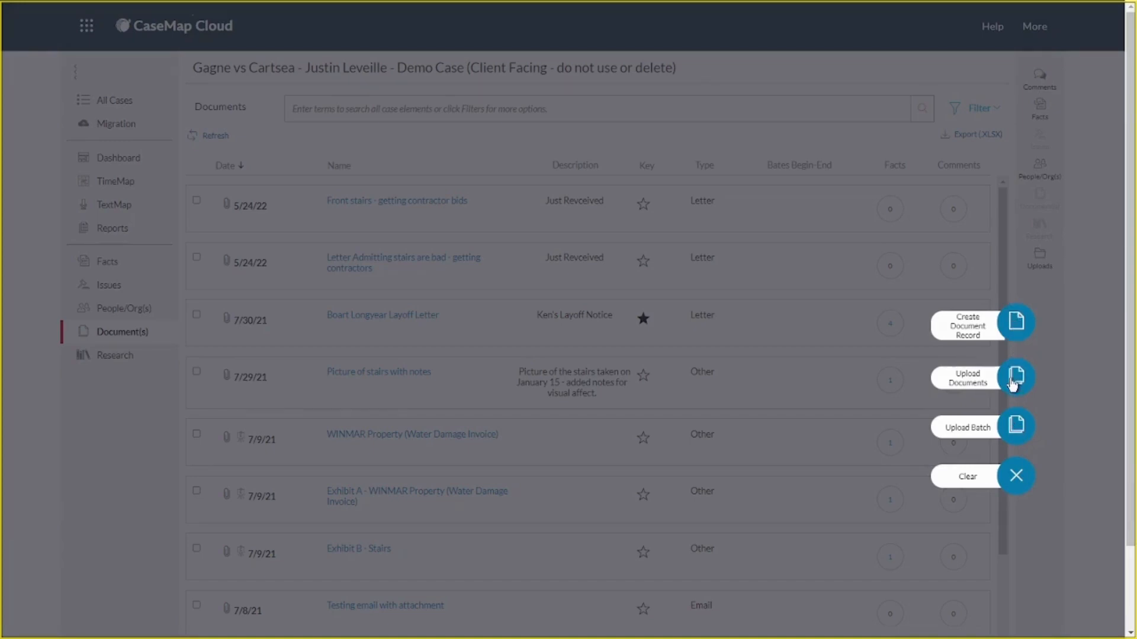
{"action": "left_click", "coordinate": [1014, 427]}
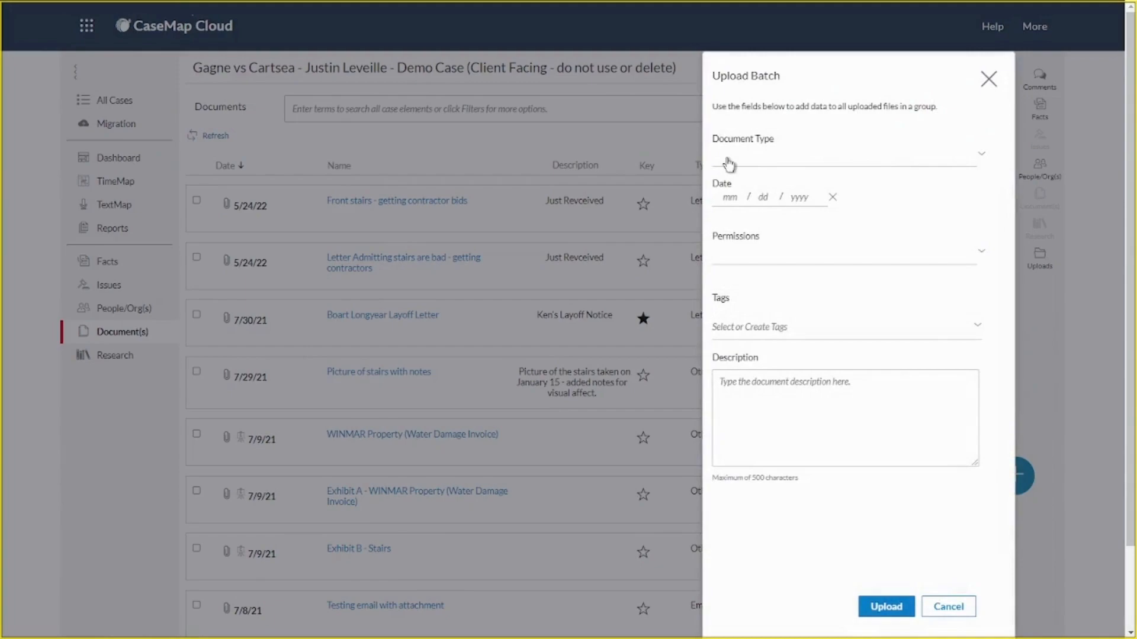
{"action": "left_click", "coordinate": [729, 163]}
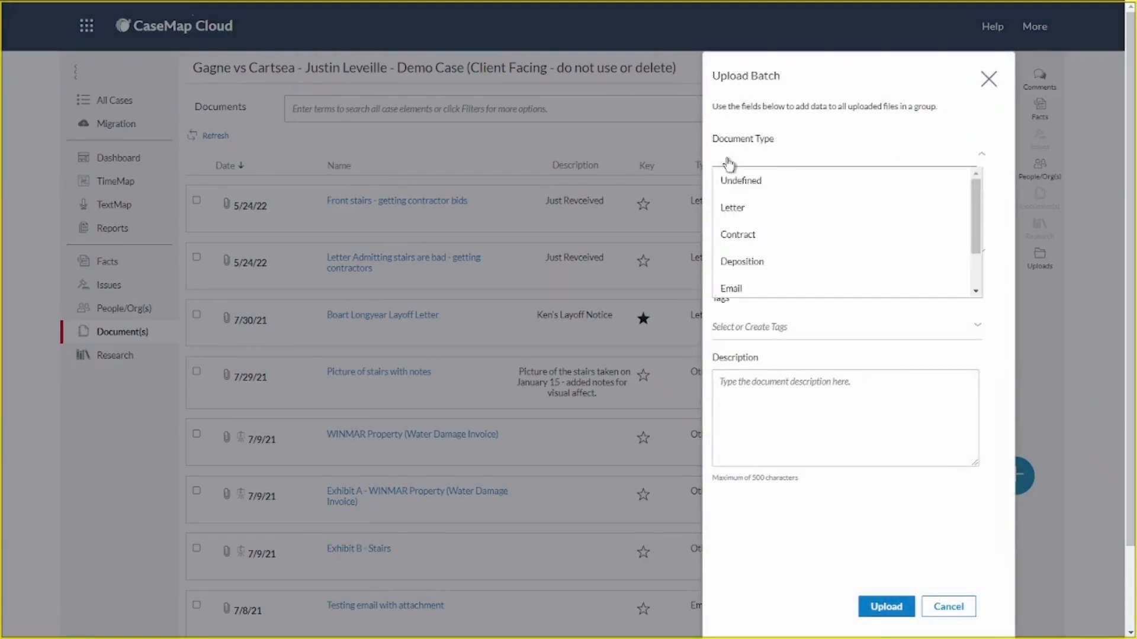
{"action": "left_click", "coordinate": [740, 296]}
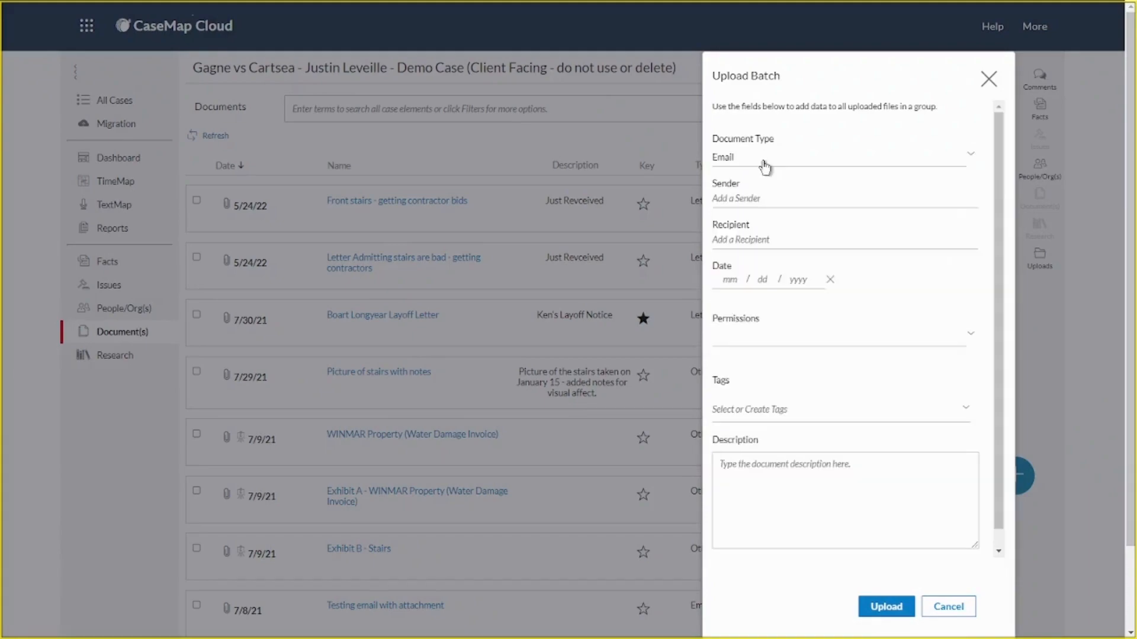
View the sender, recipient and permission fields of the batch upload and cancel it
{"action": "left_click", "coordinate": [731, 199]}
{"action": "left_click", "coordinate": [749, 239]}
{"action": "left_click", "coordinate": [740, 341]}
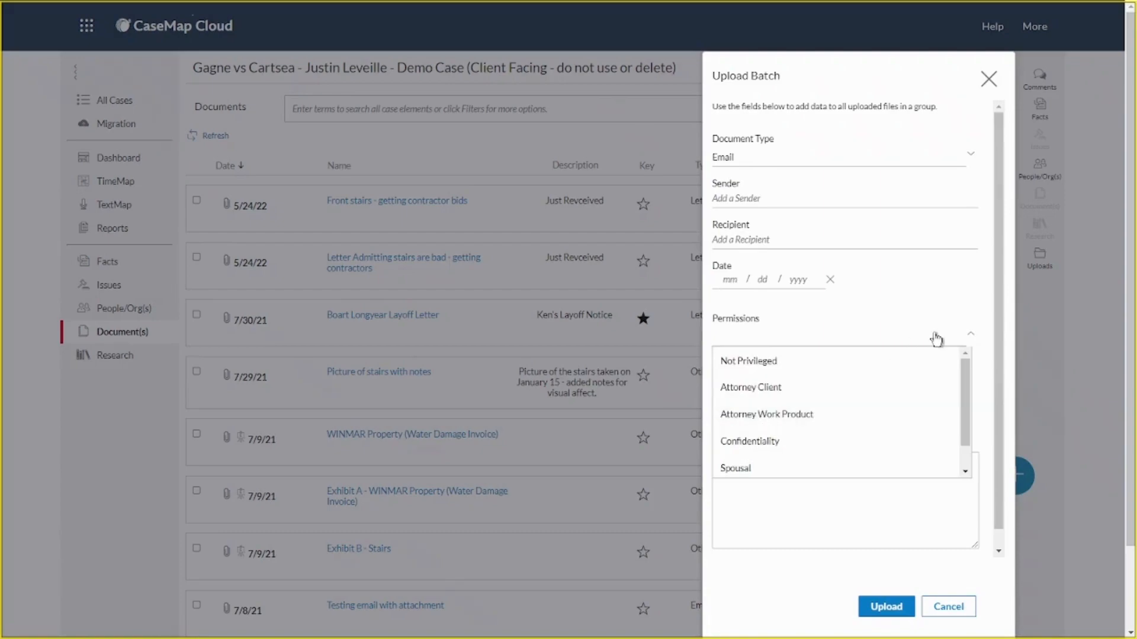
{"action": "left_click", "coordinate": [970, 334]}
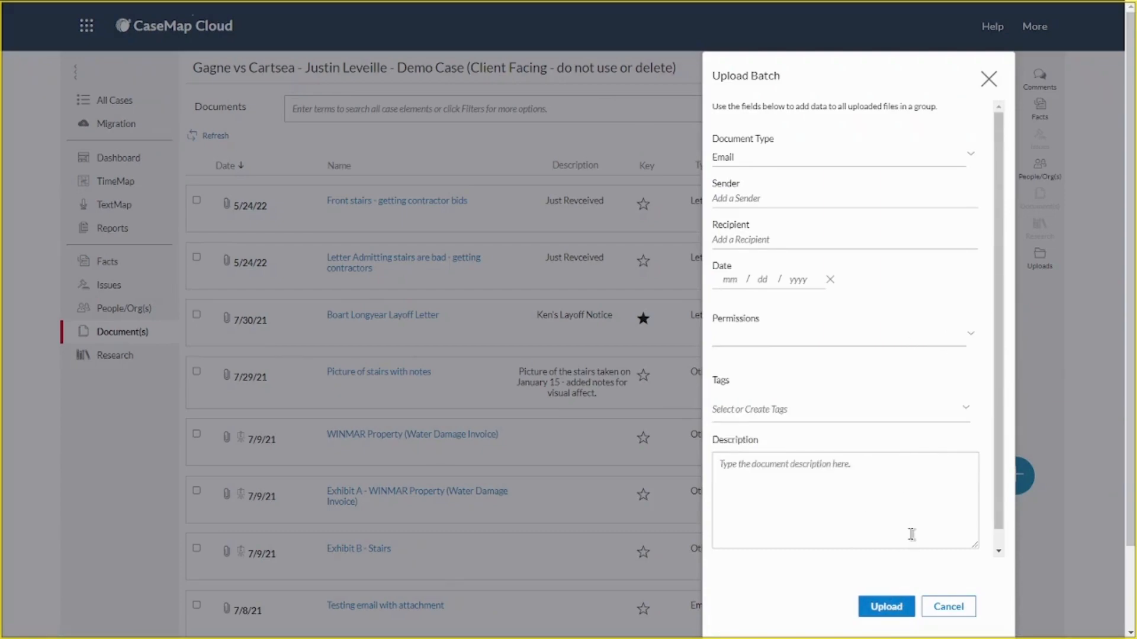
{"action": "left_click", "coordinate": [936, 608]}
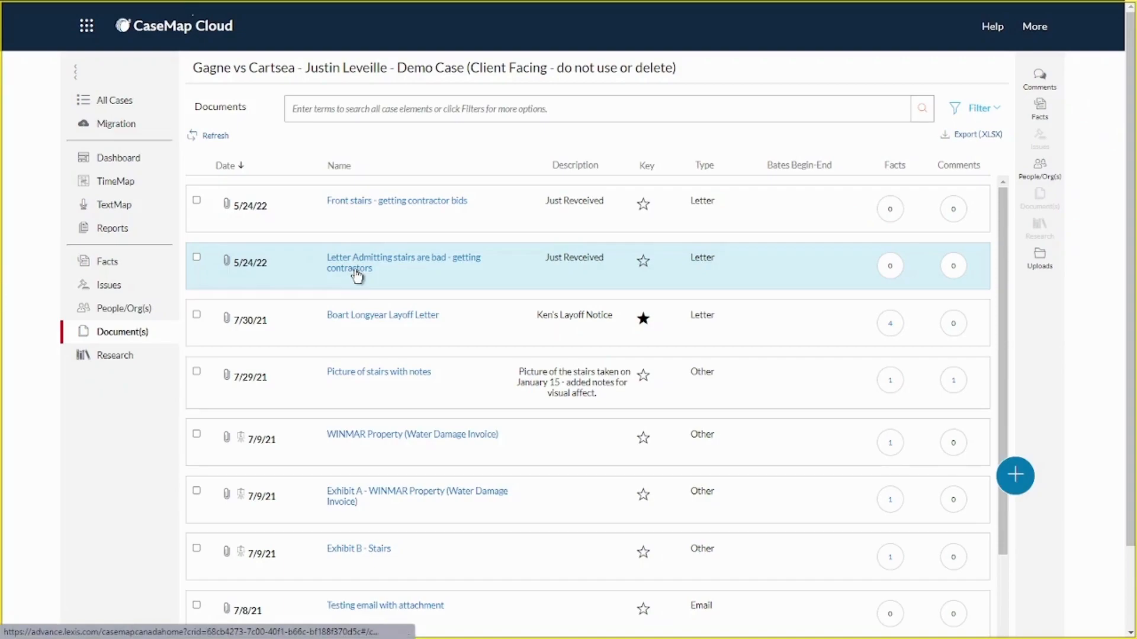
Select the two stairs letters dated 5/24/22, then open and look through the Boart Longyear Layoff Letter
{"action": "left_click", "coordinate": [196, 257]}
{"action": "left_click", "coordinate": [197, 201]}
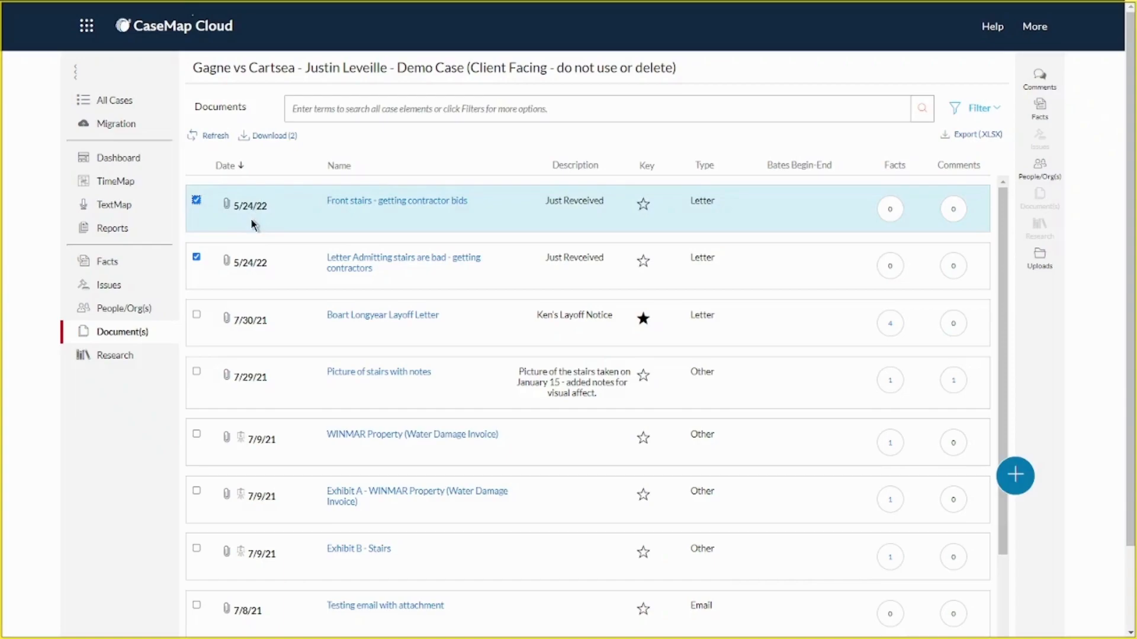
{"action": "left_click", "coordinate": [377, 325]}
{"action": "left_click", "coordinate": [394, 315]}
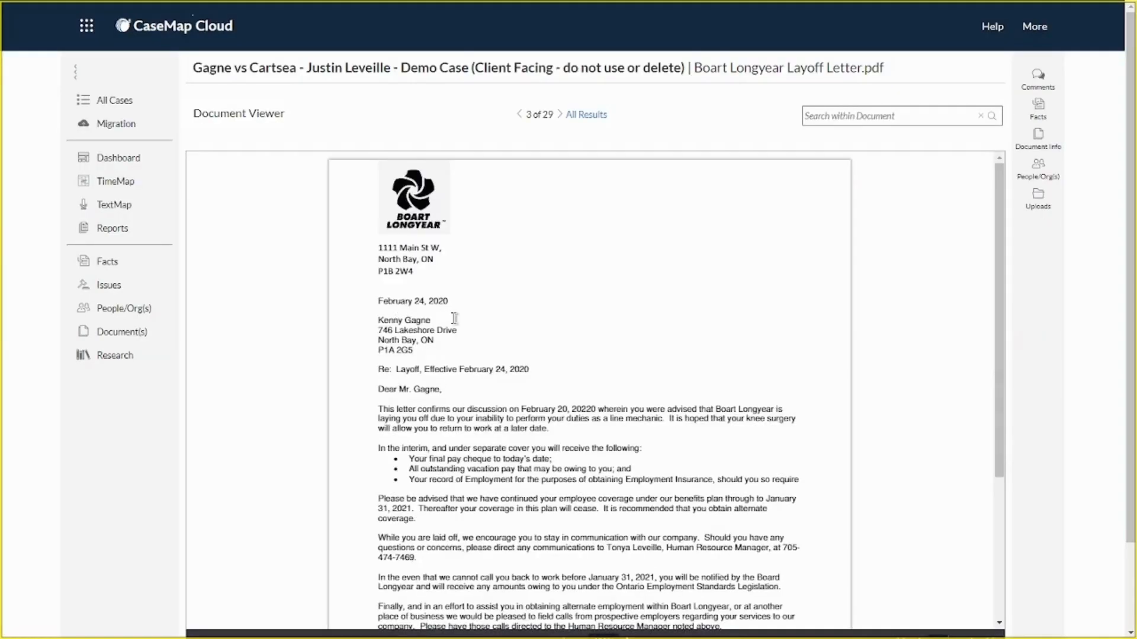
{"action": "scroll", "coordinate": [575, 338], "scroll_direction": "down", "scroll_amount": 4}
{"action": "scroll", "coordinate": [575, 338], "scroll_direction": "up", "scroll_amount": 4}
Show the layoff letter's facts and highlight the source text of the Feb 24, 2020 layoff notice fact
{"action": "left_click", "coordinate": [1040, 108]}
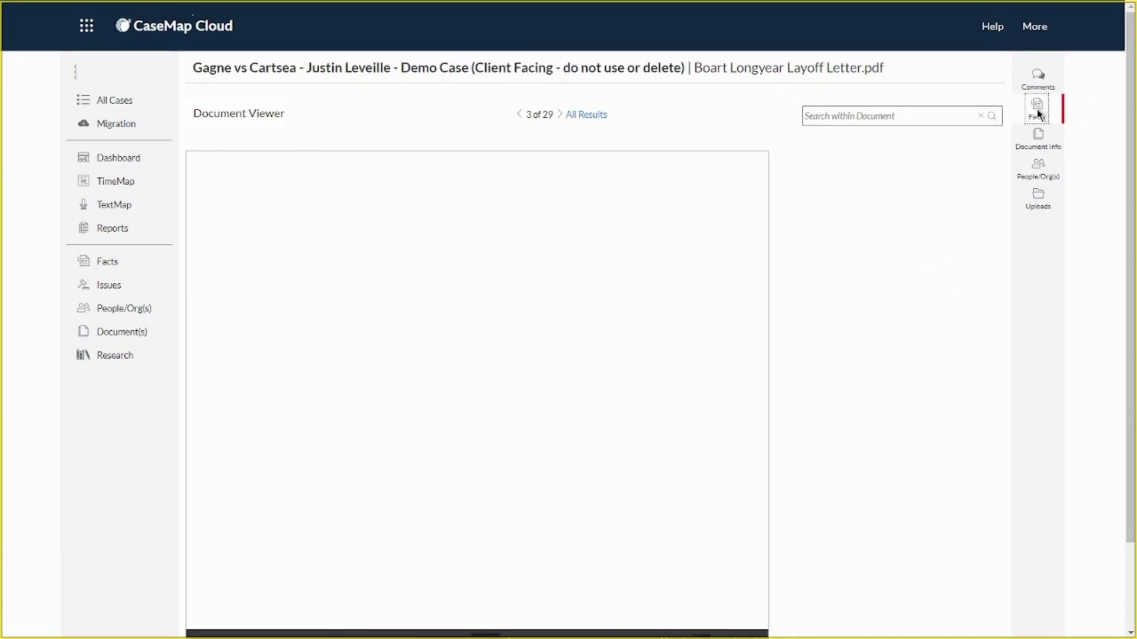
{"action": "left_click", "coordinate": [881, 321]}
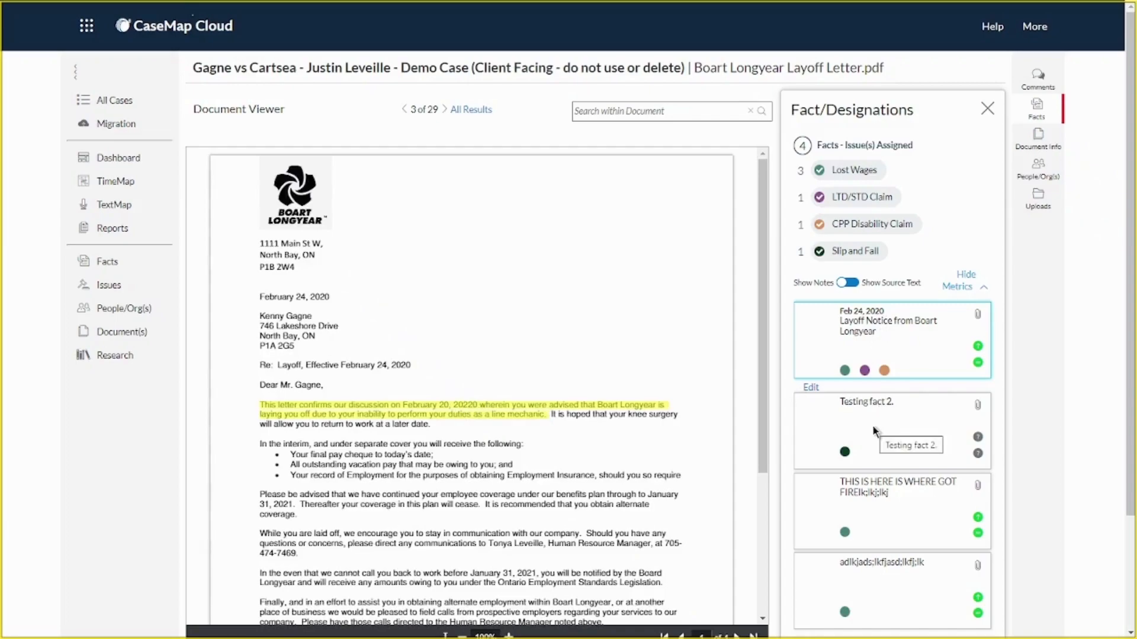
{"action": "scroll", "coordinate": [872, 424], "scroll_direction": "down", "scroll_amount": 3}
{"action": "scroll", "coordinate": [874, 426], "scroll_direction": "up", "scroll_amount": 3}
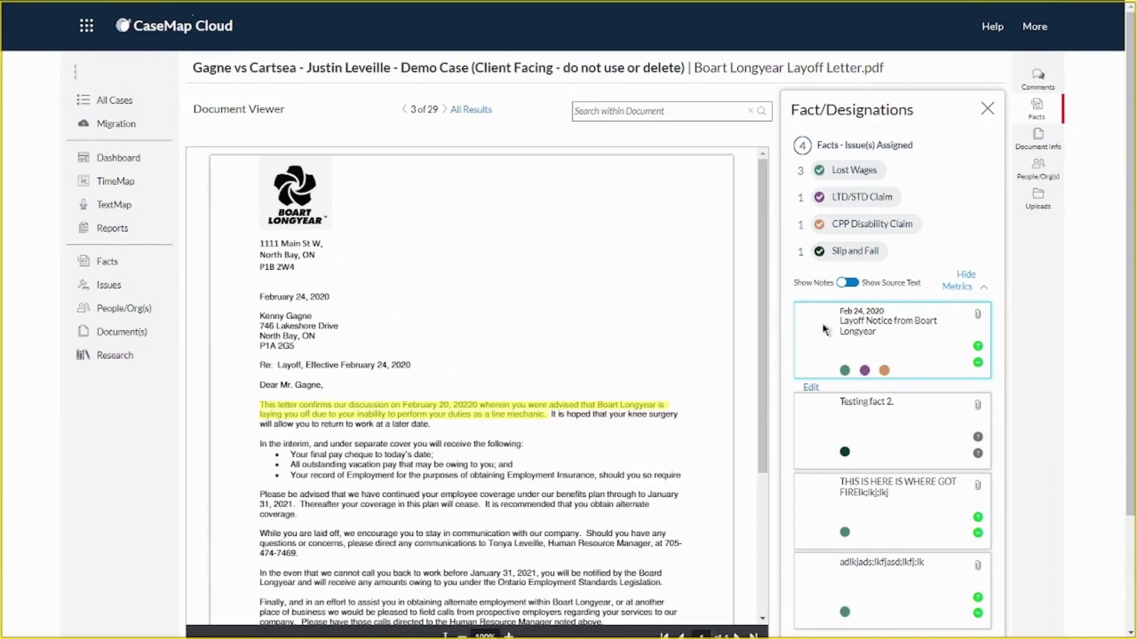
Open the layoff notice fact for editing, look through its linked items and scoring, and close it without saving
{"action": "left_click", "coordinate": [810, 387]}
{"action": "scroll", "coordinate": [791, 350], "scroll_direction": "down", "scroll_amount": 5}
{"action": "scroll", "coordinate": [816, 490], "scroll_direction": "down", "scroll_amount": 4}
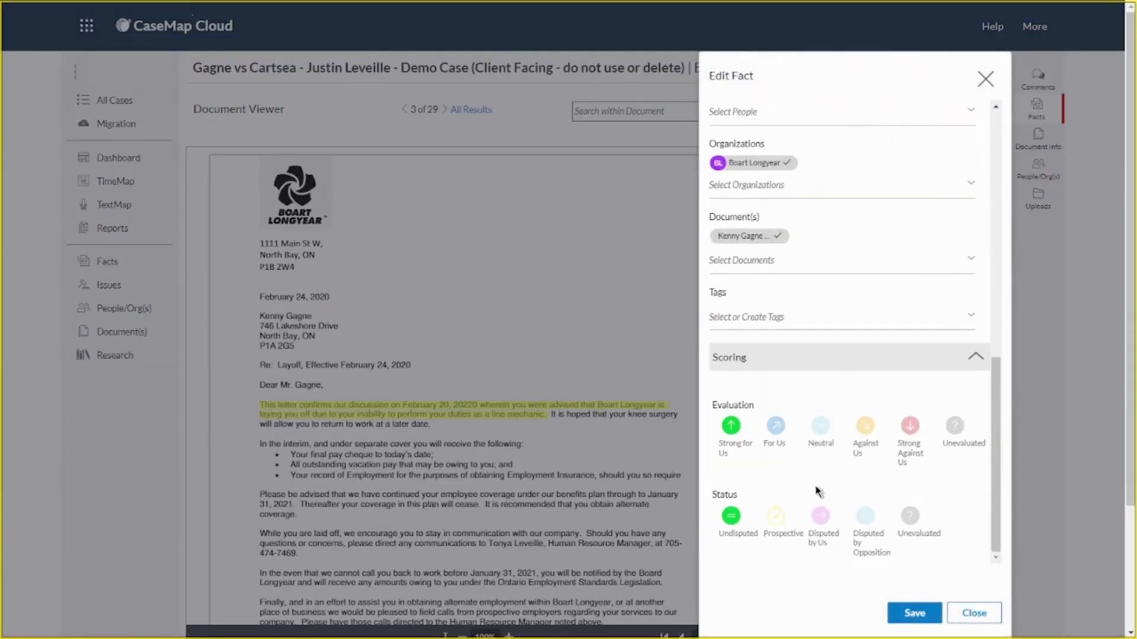
{"action": "left_click", "coordinate": [974, 613]}
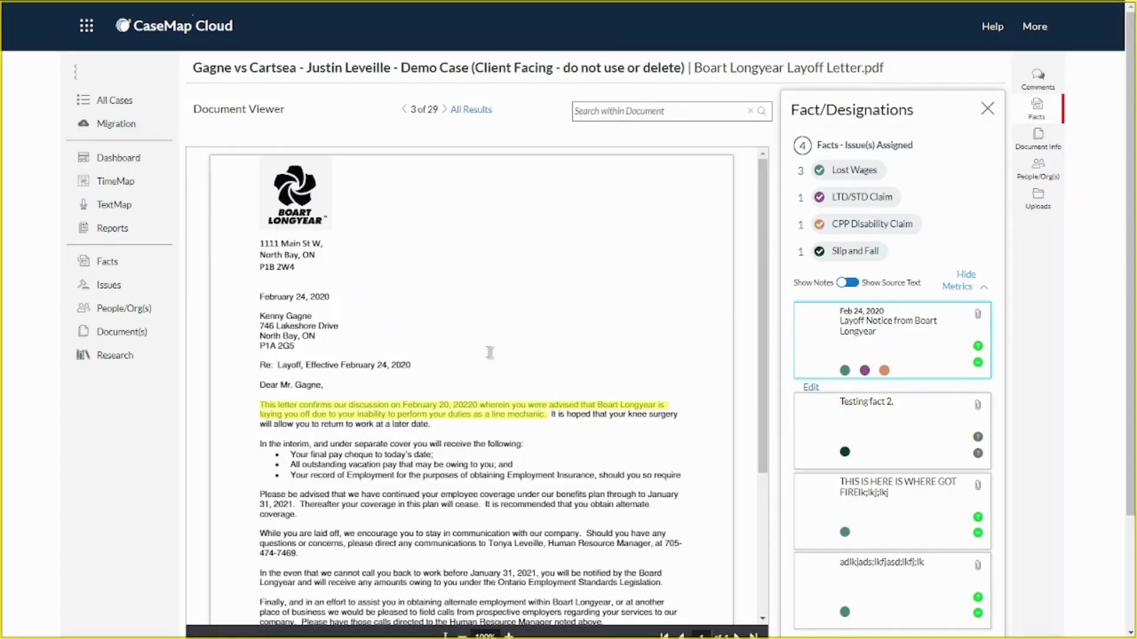
Open the Feb 14, 2020 examination transcript in TextMap, view the passages behind facts 12:1-12:3 and 14:1-14:2, and close the facts list
{"action": "left_click", "coordinate": [116, 207]}
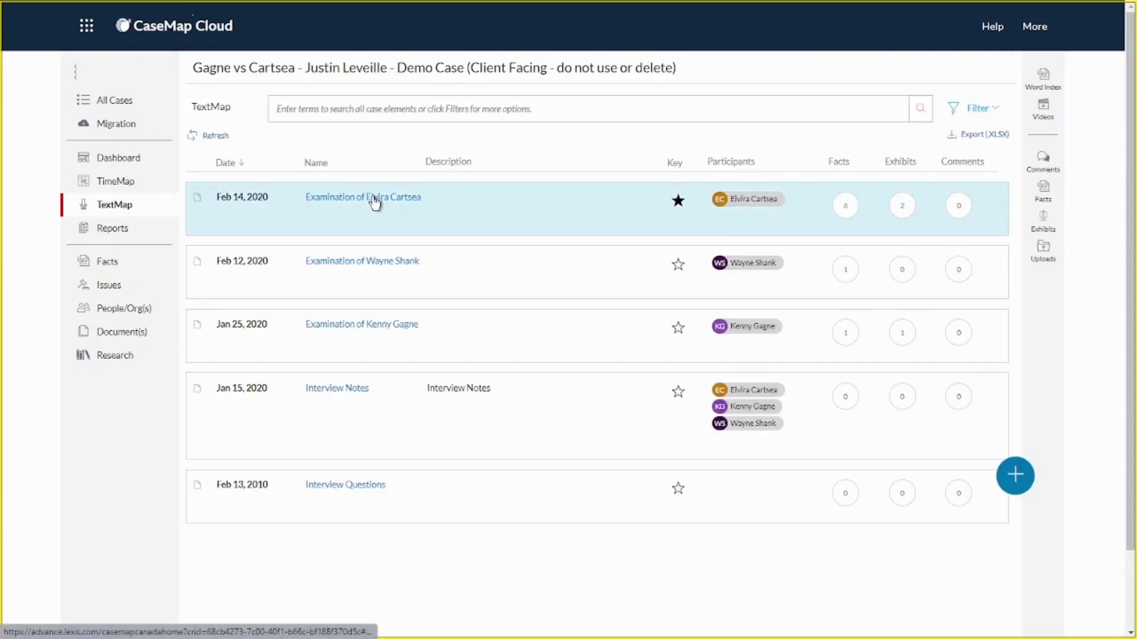
{"action": "left_click", "coordinate": [374, 200]}
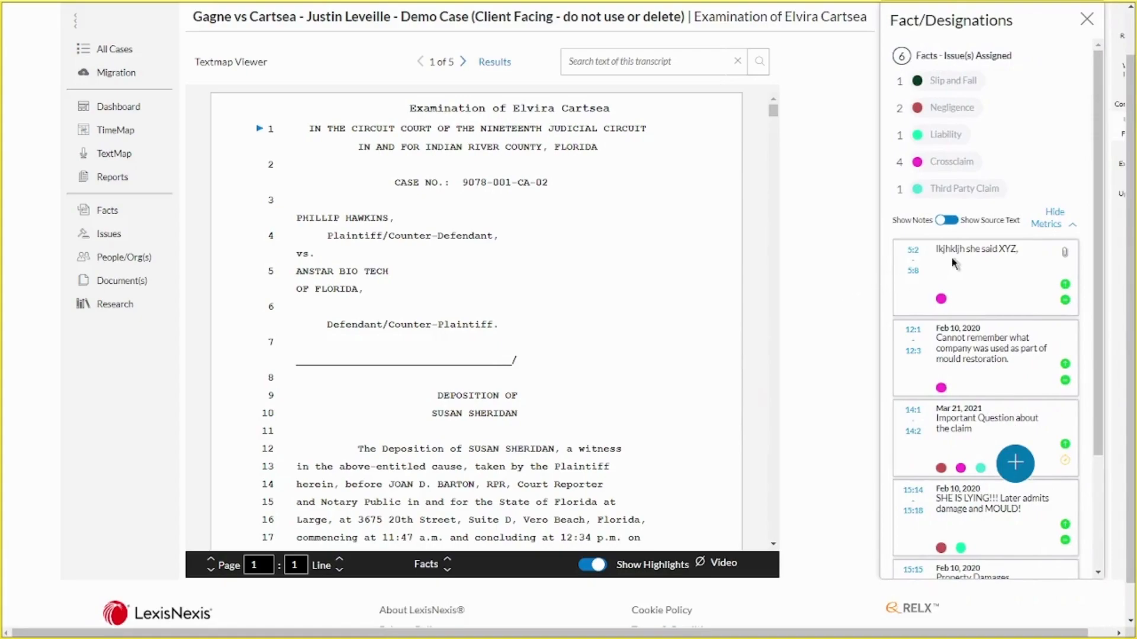
{"action": "left_click", "coordinate": [982, 348]}
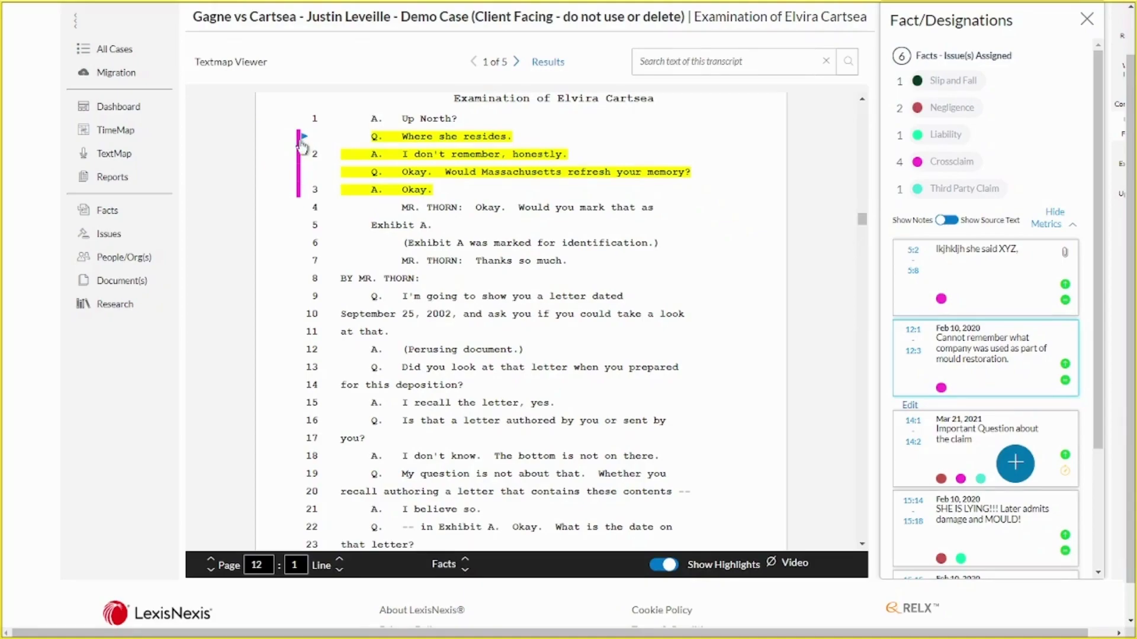
{"action": "left_click", "coordinate": [965, 448]}
{"action": "mouse_move", "coordinate": [296, 164]}
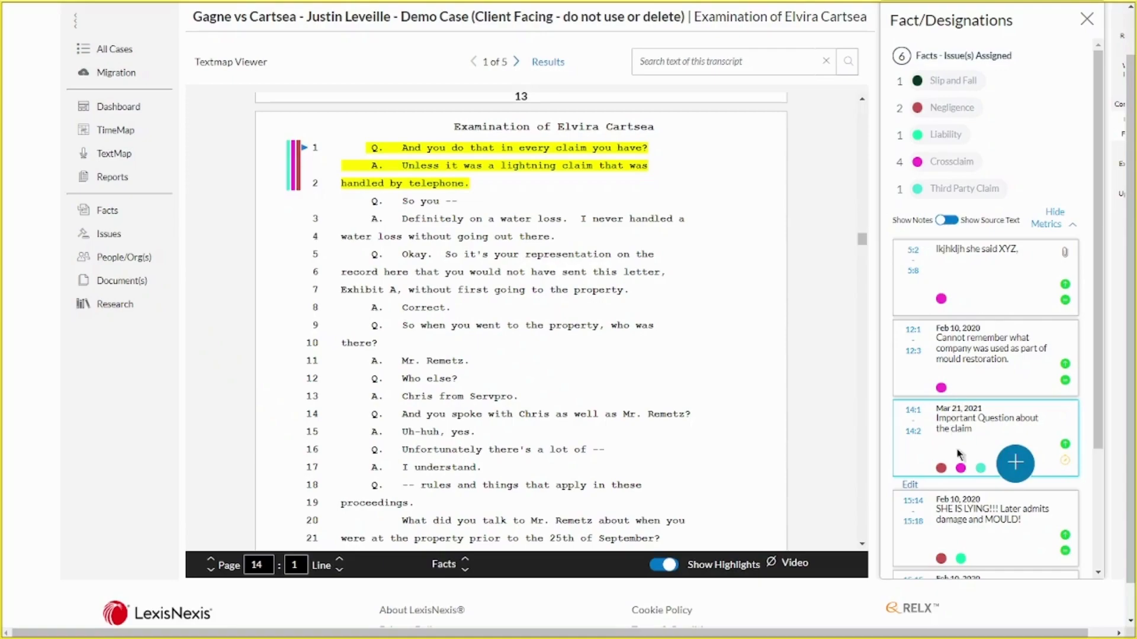
{"action": "left_click", "coordinate": [912, 486]}
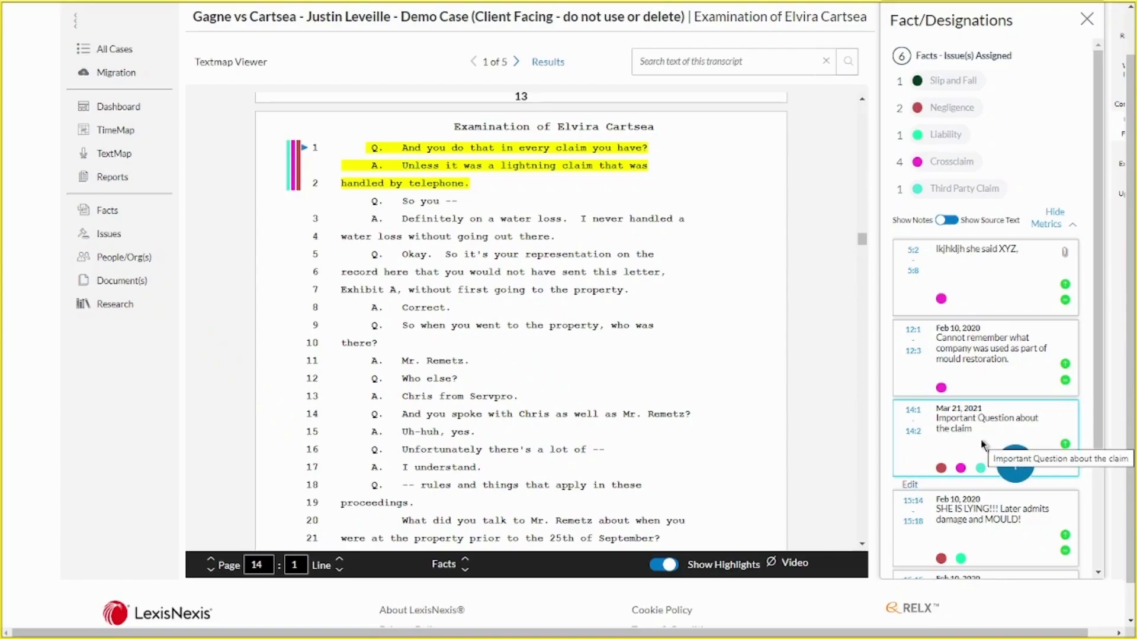
{"action": "left_click", "coordinate": [1086, 19]}
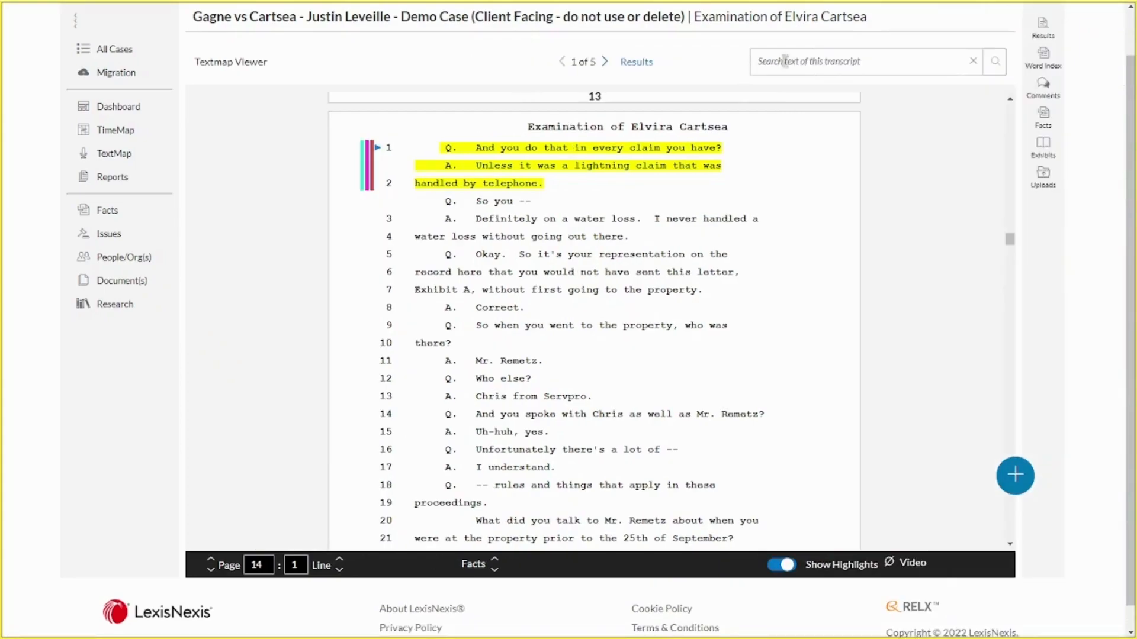
Search the examination transcript for "home"
{"action": "left_click", "coordinate": [817, 64]}
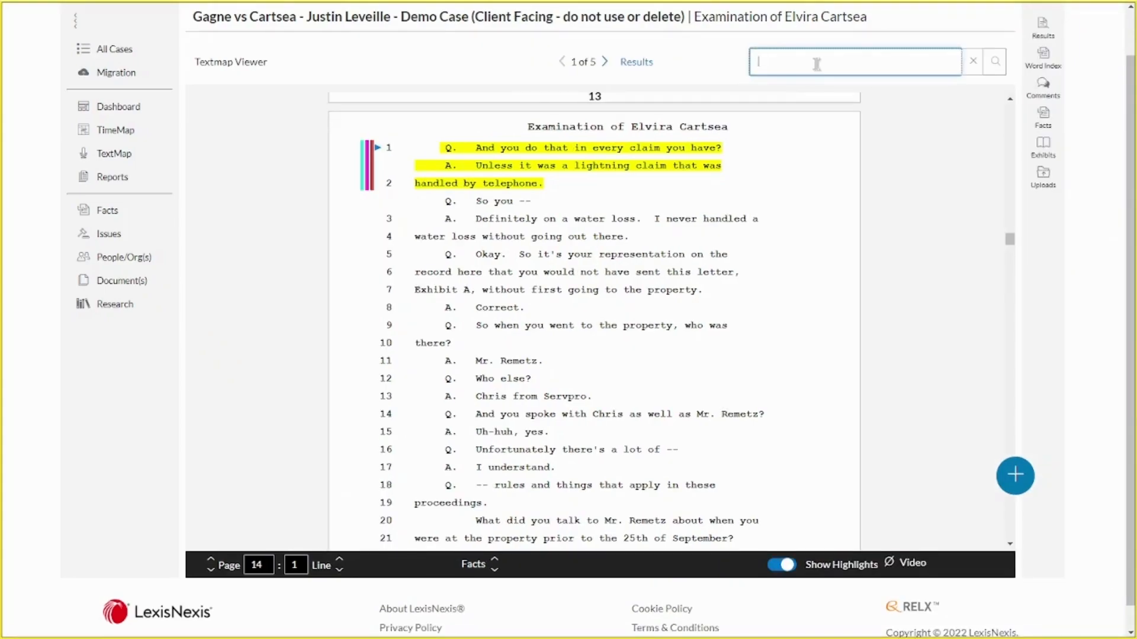
{"action": "type", "text": "home"}
{"action": "left_click", "coordinate": [995, 73]}
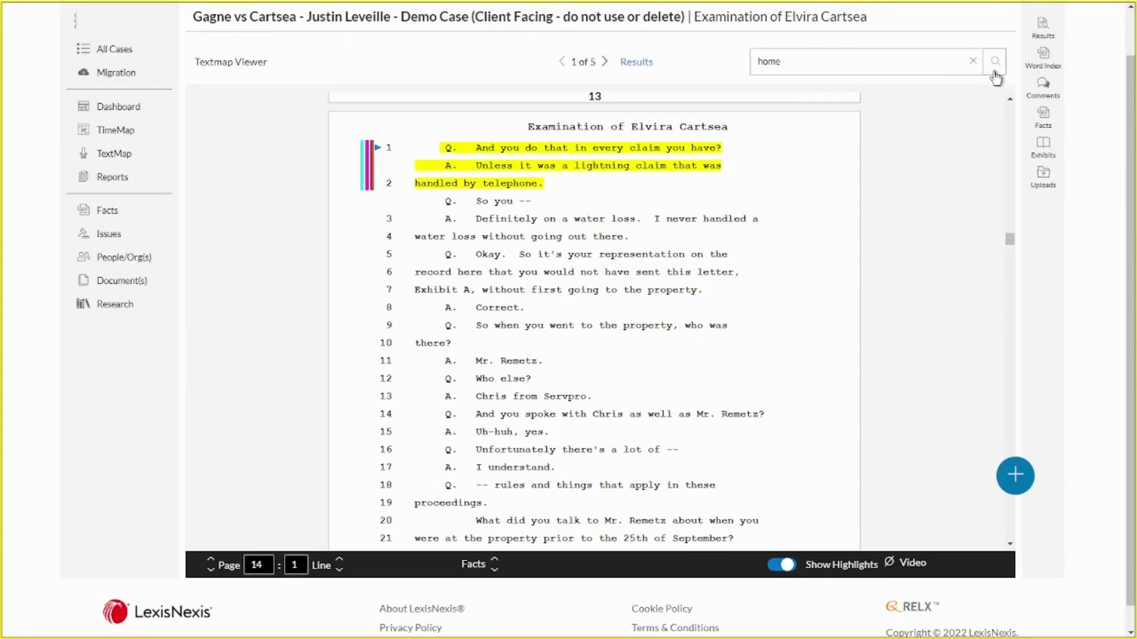
{"action": "left_click", "coordinate": [995, 70]}
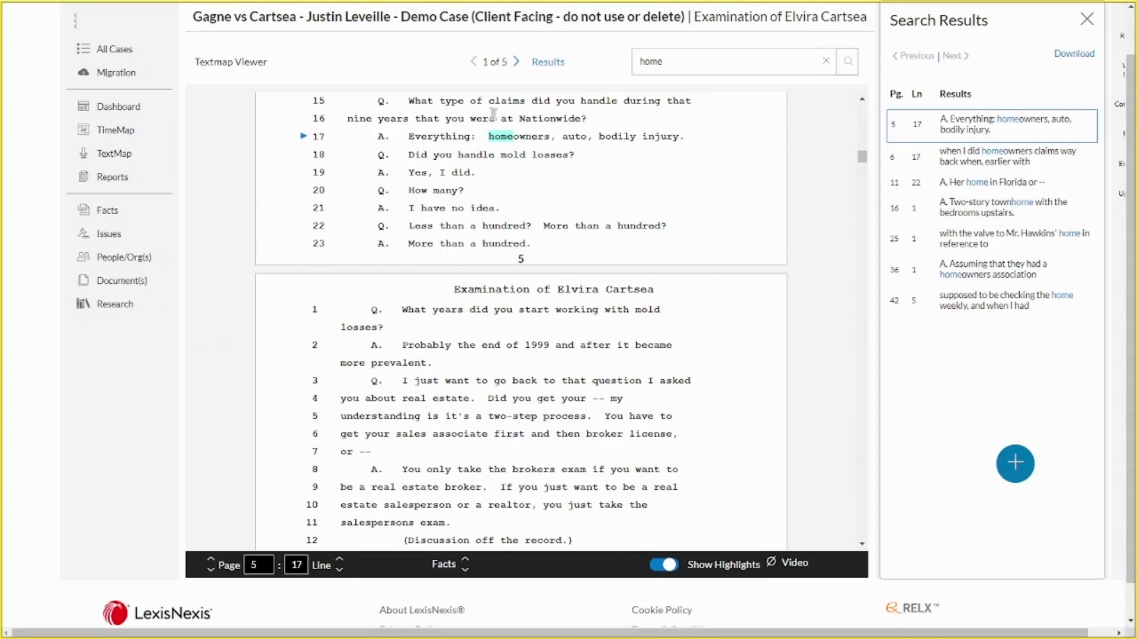
Switch to Adobe Acrobat Reader, highlight the Pg 5 Ln 15-17 passage in the Transcript Search Report, then return and close the search results
{"action": "key", "text": "alt+Tab"}
{"action": "key", "text": "alt+Tab"}
{"action": "key", "text": "alt+Tab"}
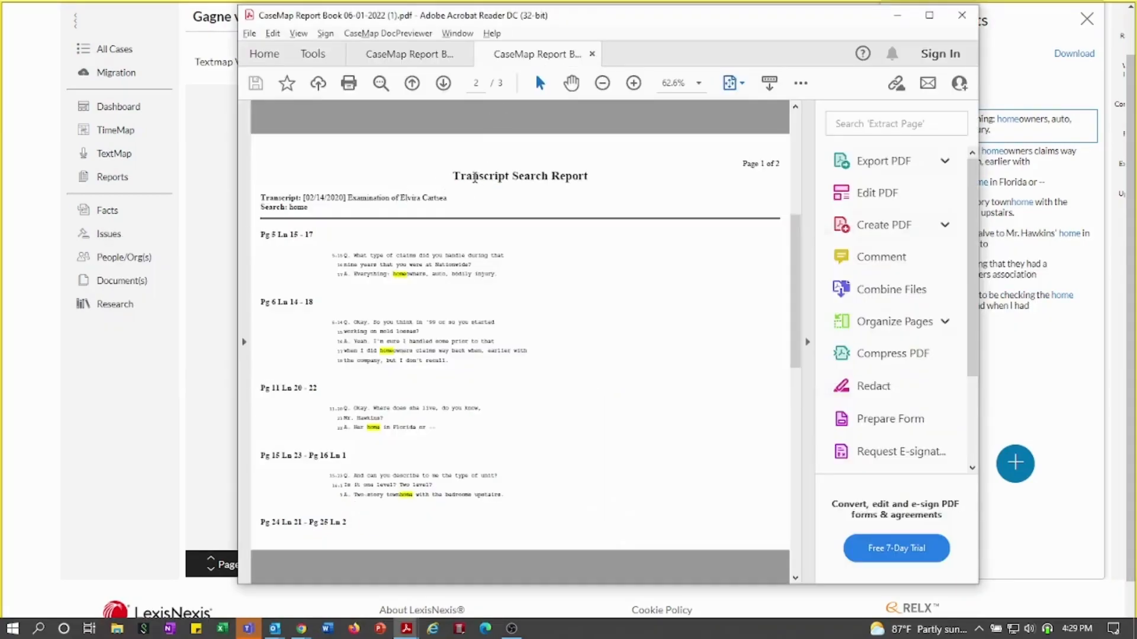
{"action": "left_click_drag", "start_coordinate": [261, 233], "coordinate": [502, 275]}
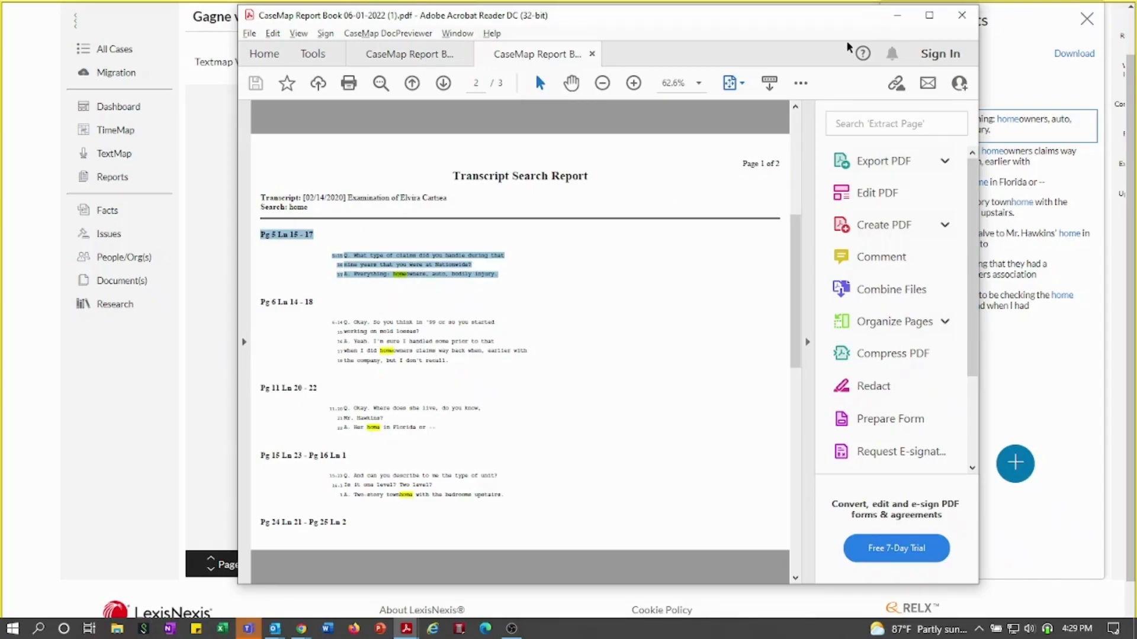
{"action": "left_click", "coordinate": [897, 15]}
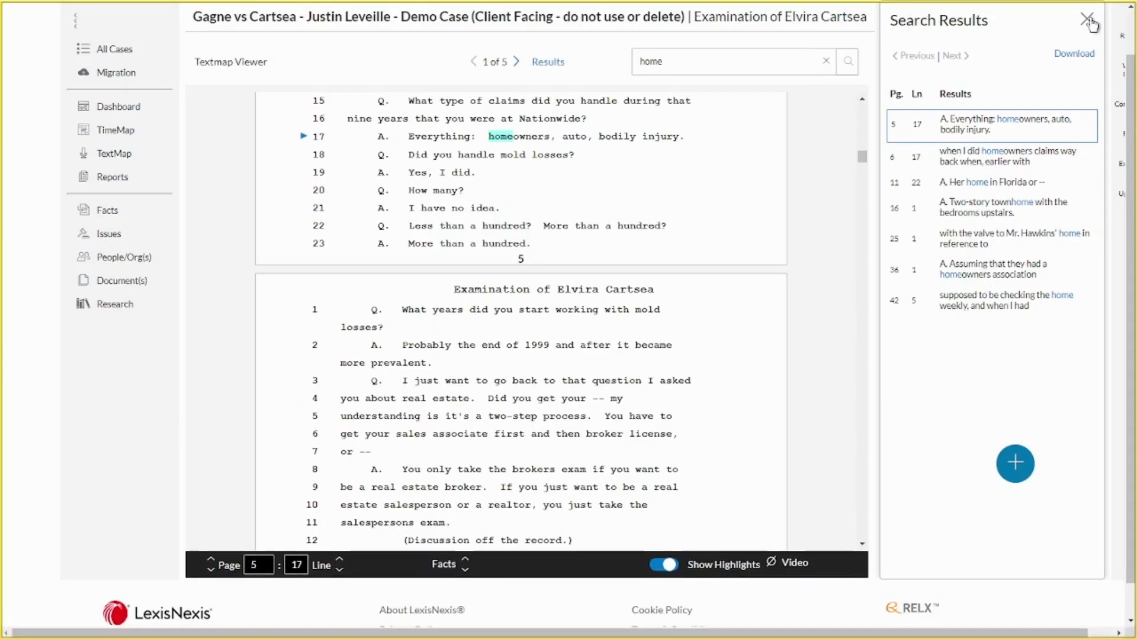
{"action": "left_click", "coordinate": [1088, 21]}
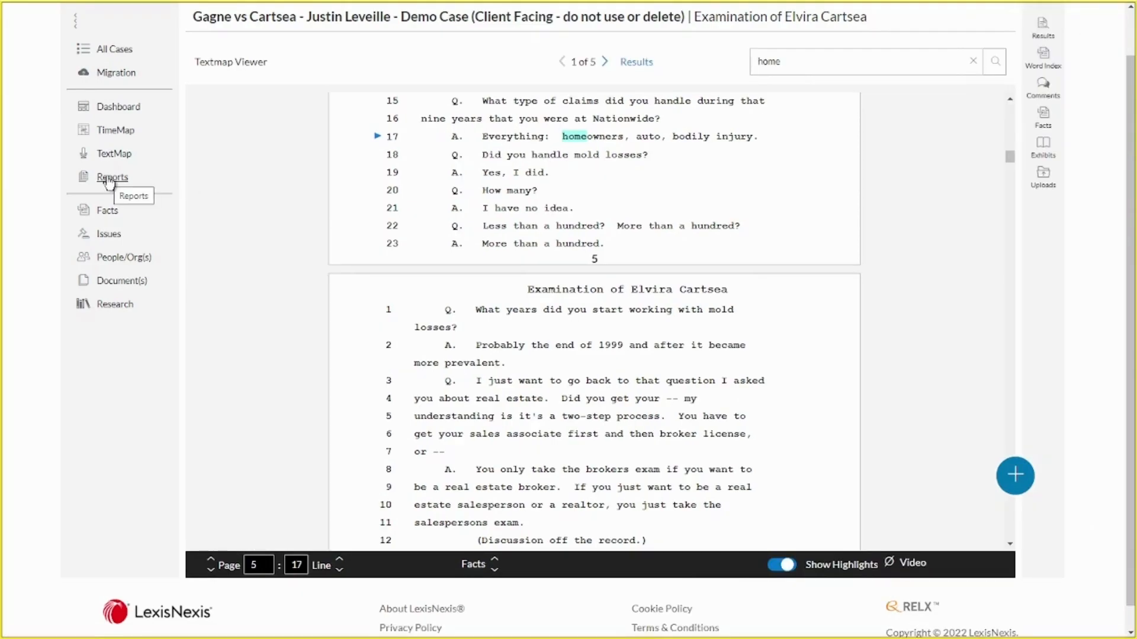
Include the Fact Chronology in the case's report selection, preview the report and close the preview
{"action": "left_click", "coordinate": [110, 177]}
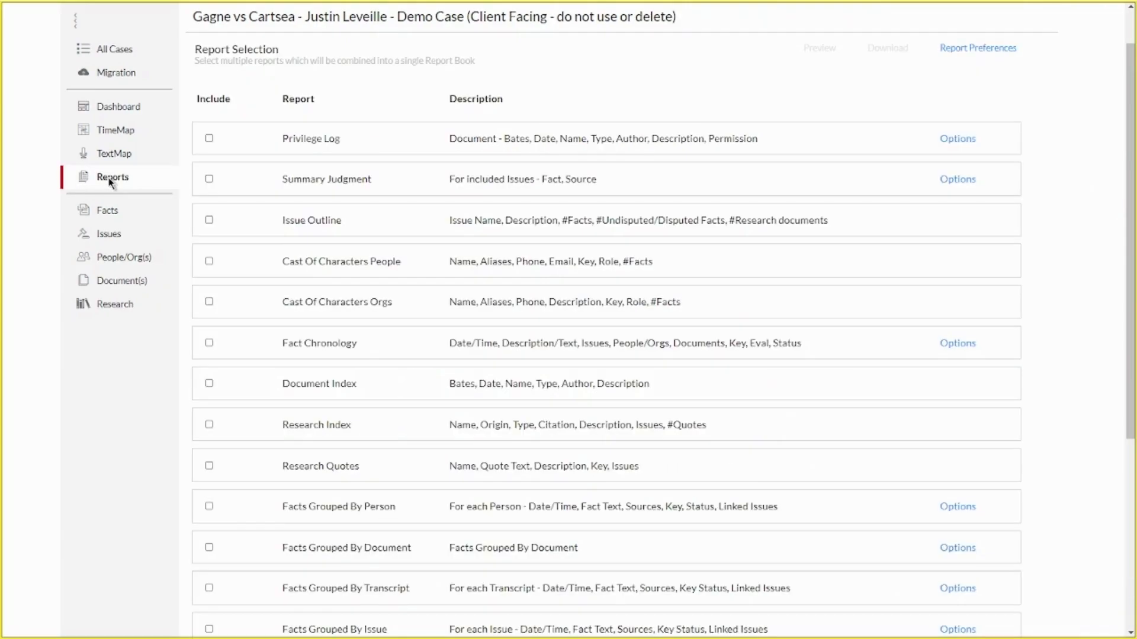
{"action": "scroll", "coordinate": [373, 257], "scroll_direction": "up", "scroll_amount": 1}
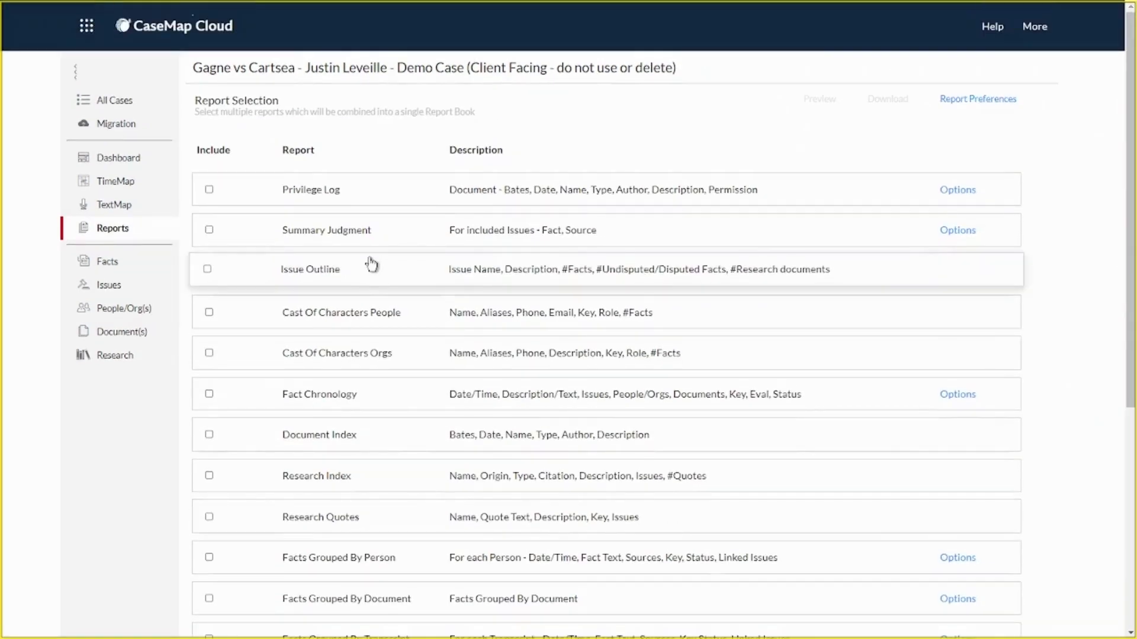
{"action": "left_click", "coordinate": [207, 392]}
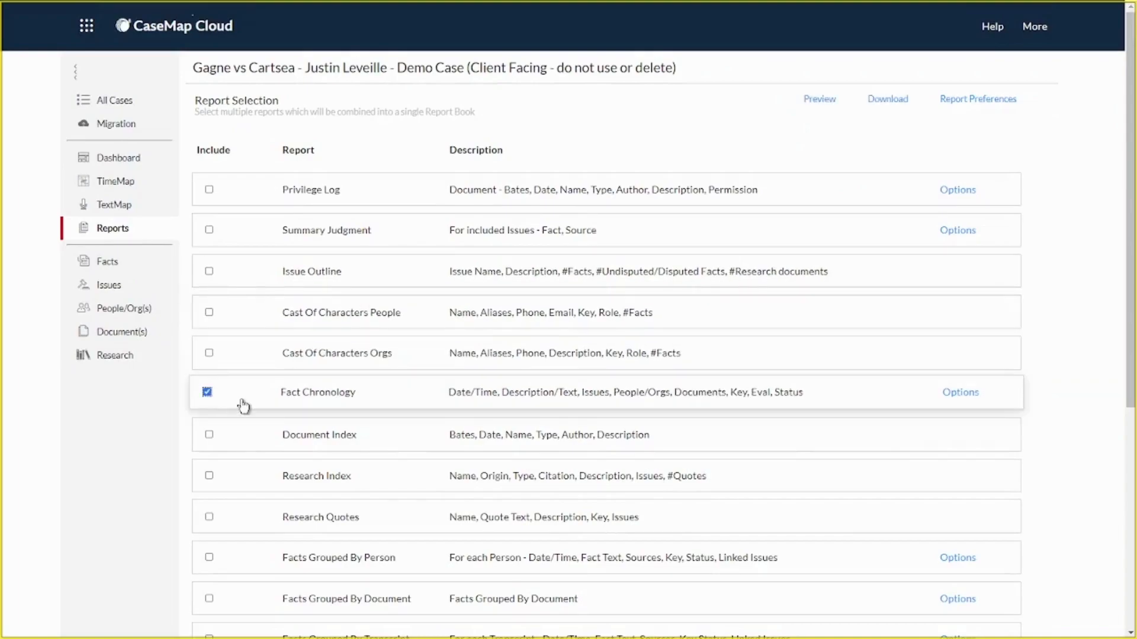
{"action": "left_click", "coordinate": [822, 101]}
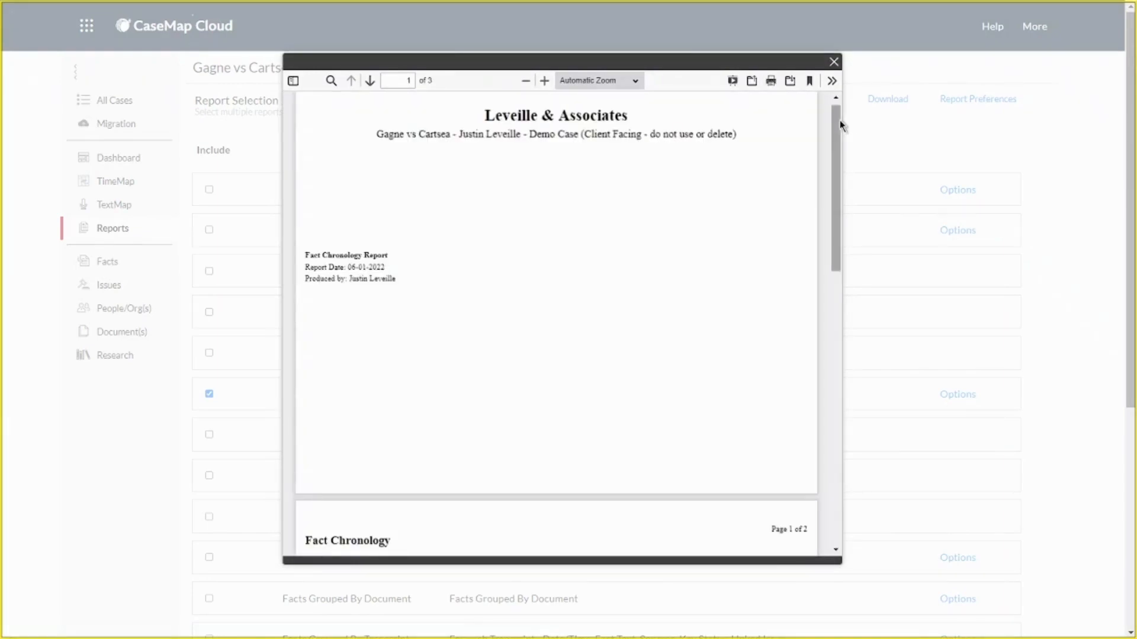
{"action": "left_click_drag", "start_coordinate": [834, 121], "coordinate": [810, 157]}
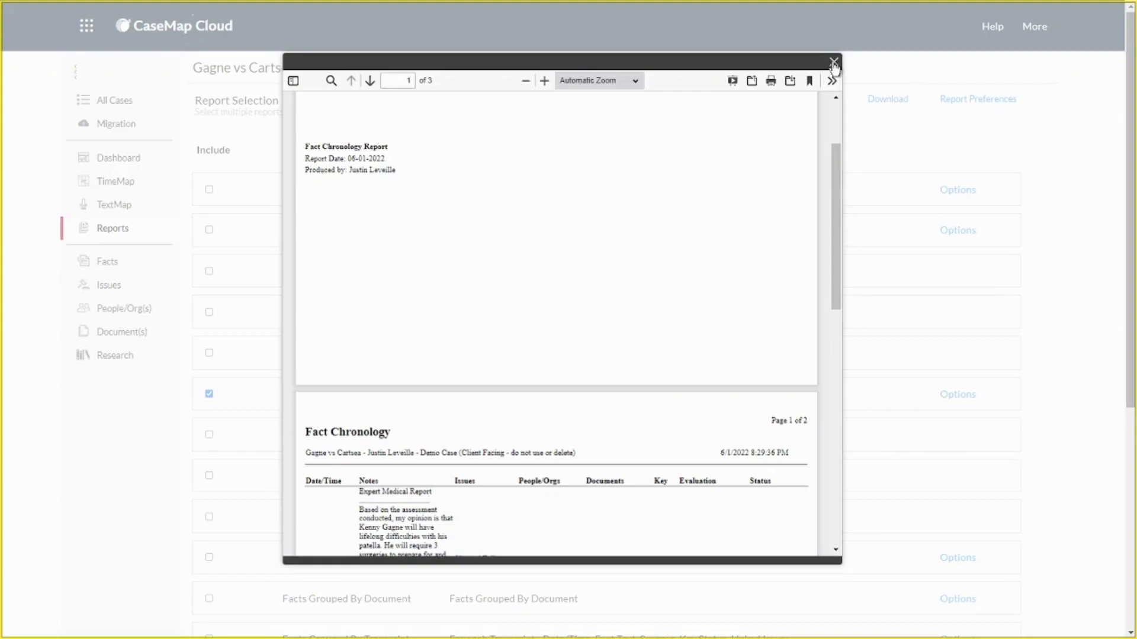
{"action": "left_click", "coordinate": [833, 62]}
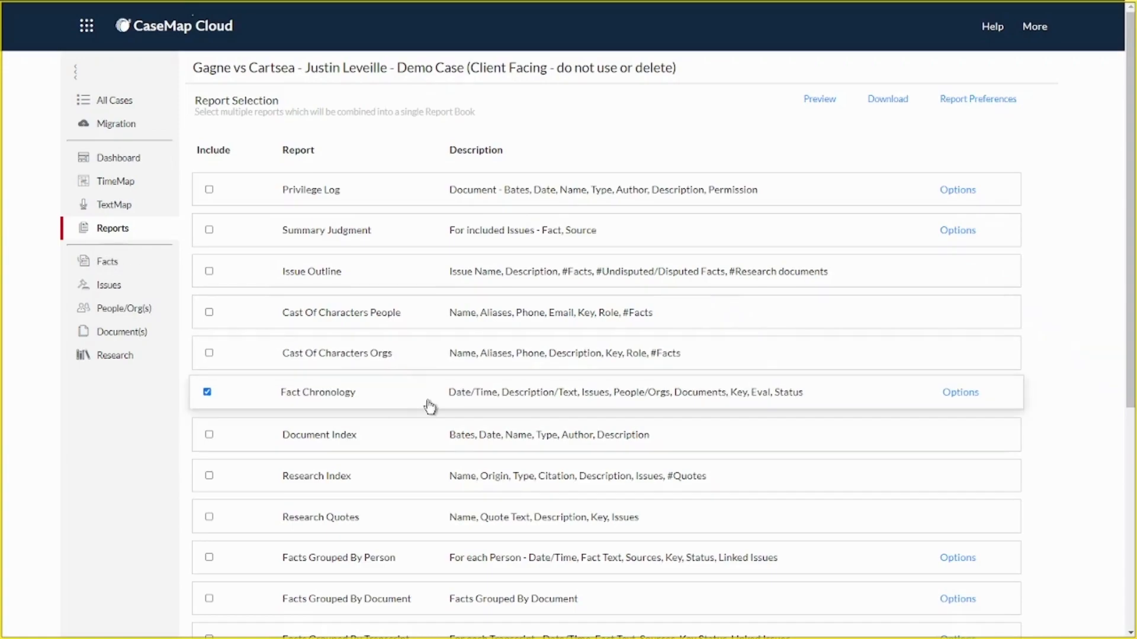
Turn off the use of current filters for the Fact Chronology, save the option, and preview the report again
{"action": "left_click", "coordinate": [950, 393]}
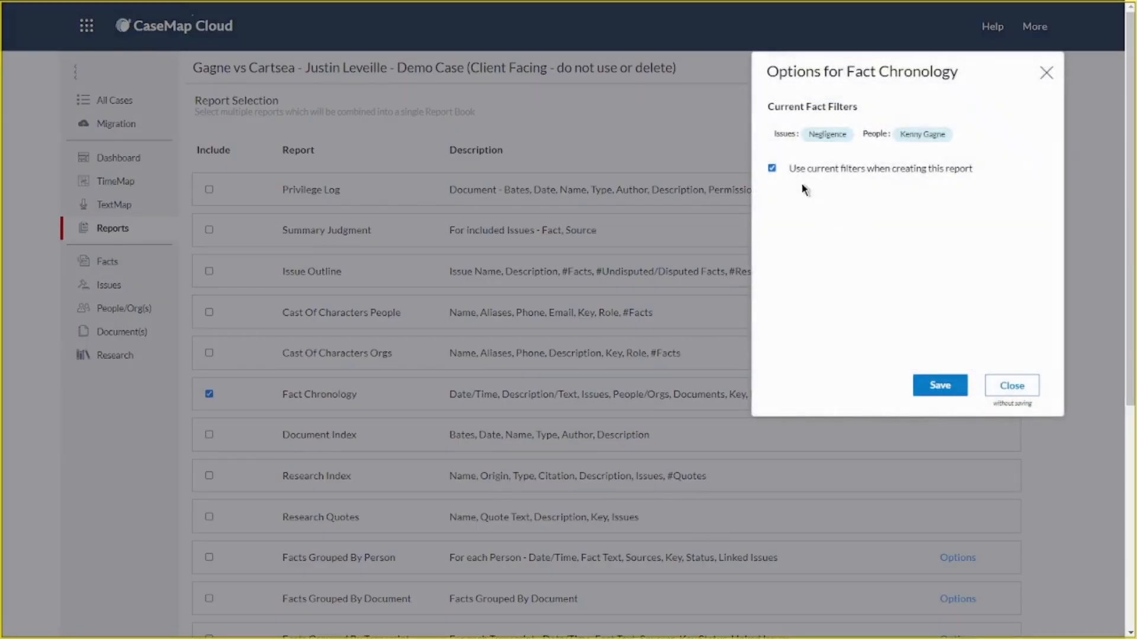
{"action": "left_click", "coordinate": [772, 169]}
{"action": "left_click", "coordinate": [941, 386]}
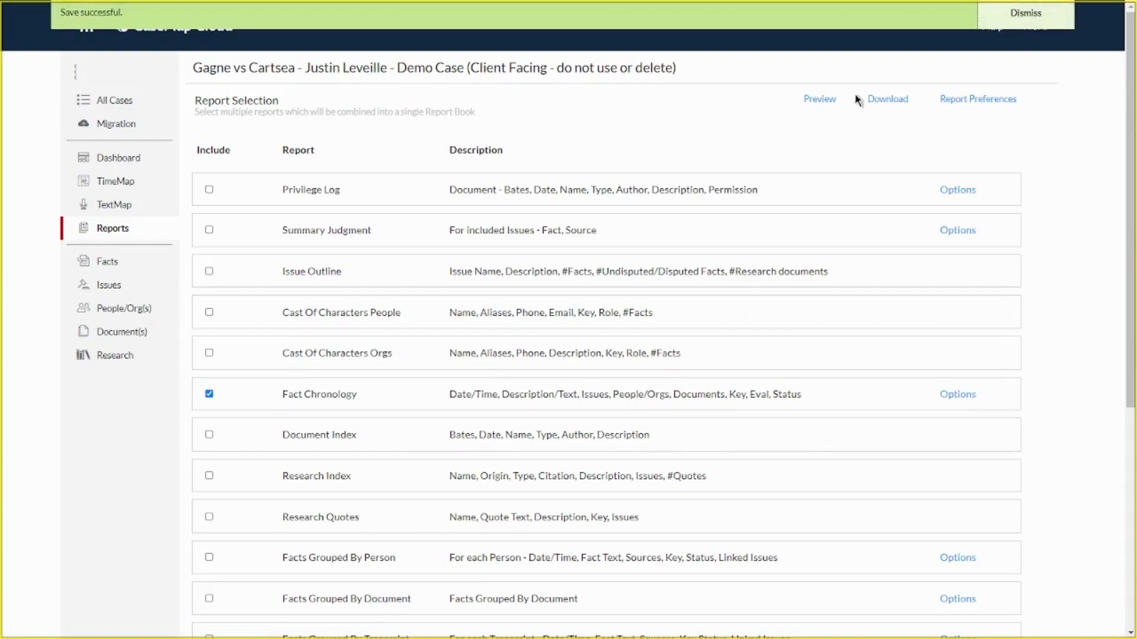
{"action": "left_click", "coordinate": [819, 98]}
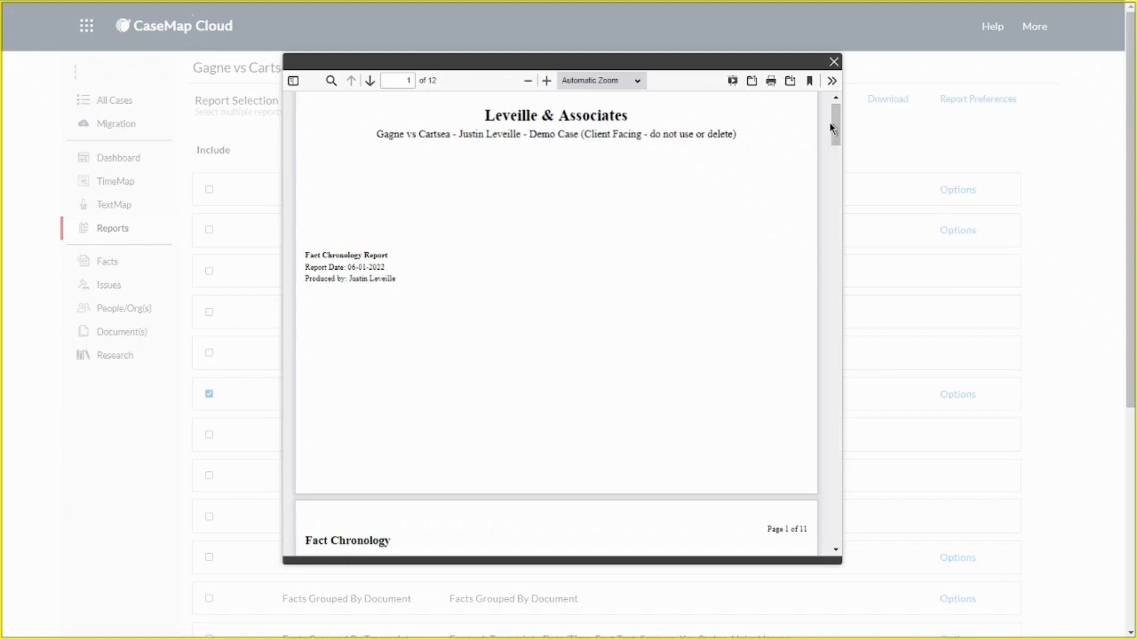
{"action": "left_click_drag", "start_coordinate": [832, 127], "coordinate": [809, 68]}
{"action": "left_click", "coordinate": [832, 62]}
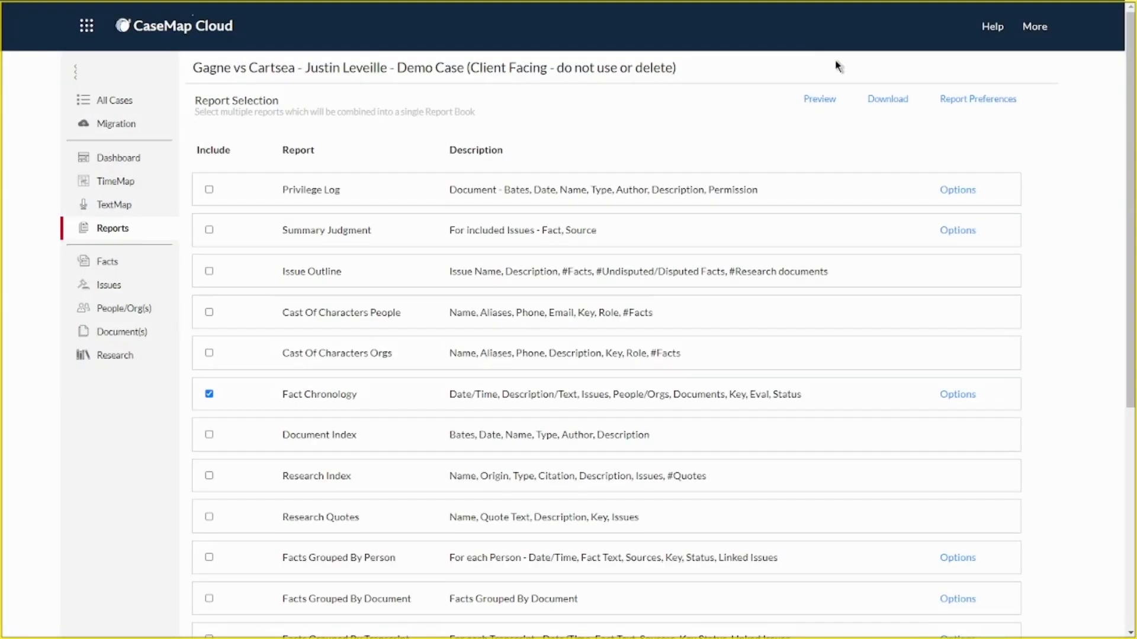